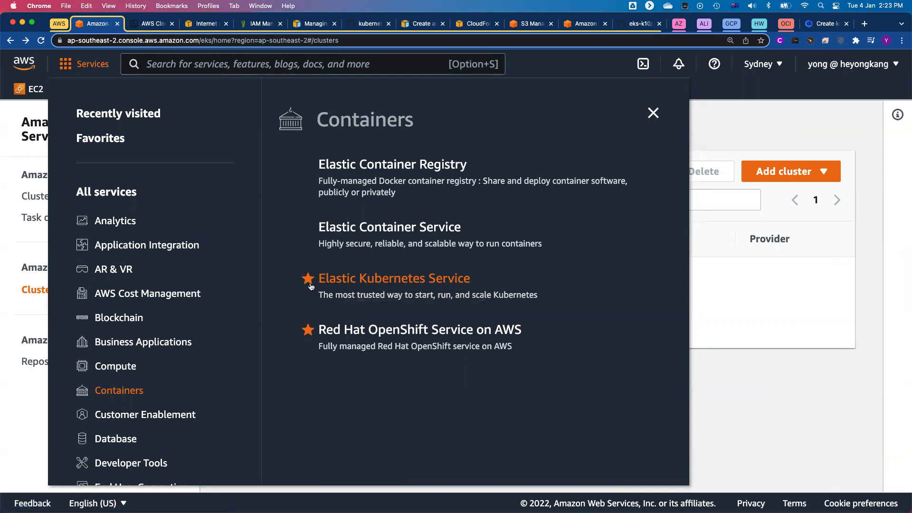
# Open the IAM console in a separate browser tab, show its Roles list, and enlarge the page to 150%.
pyautogui.click(724, 373)
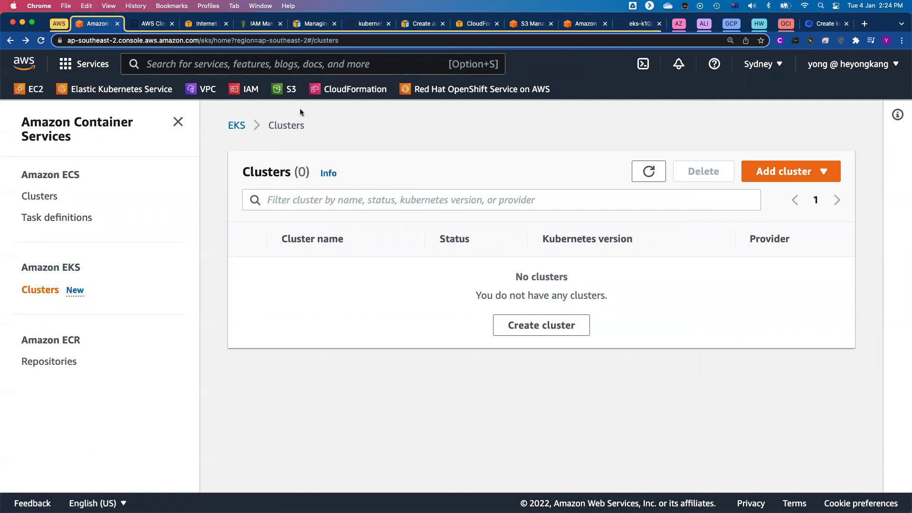
pyautogui.keyDown('super'); pyautogui.click(254, 93); pyautogui.keyUp('super')
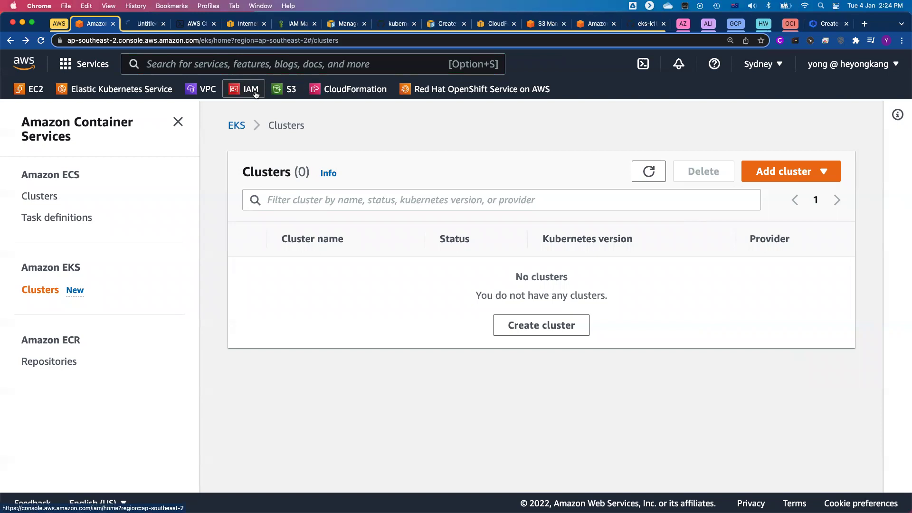
pyautogui.click(149, 27)
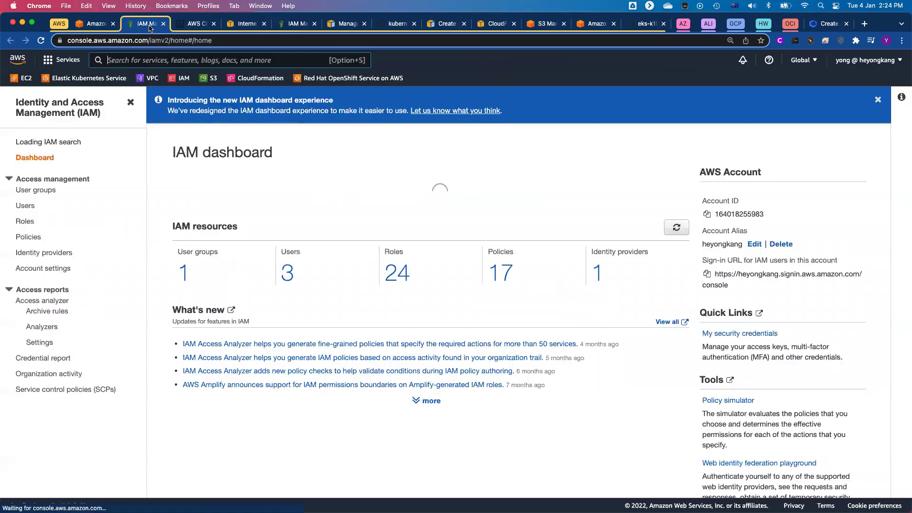
pyautogui.click(26, 230)
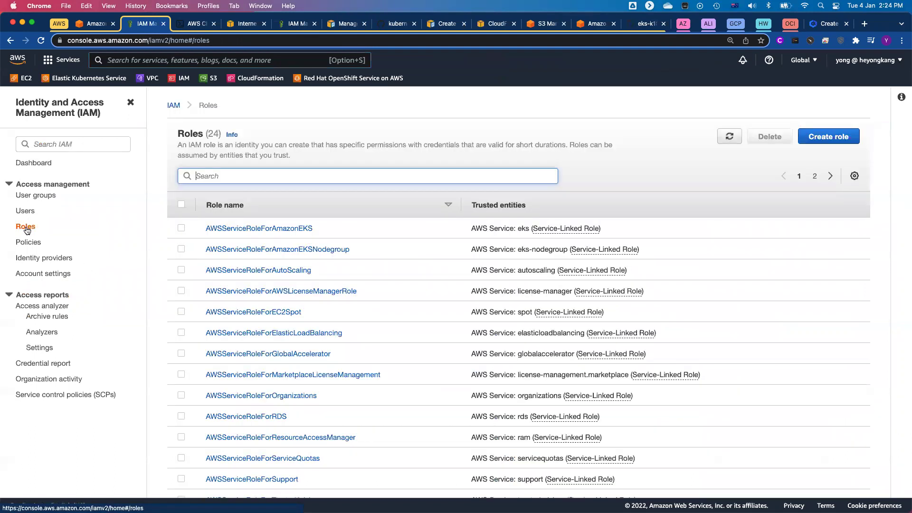
pyautogui.press('super+equal')
pyautogui.press('super+equal')
pyautogui.press('super+equal')
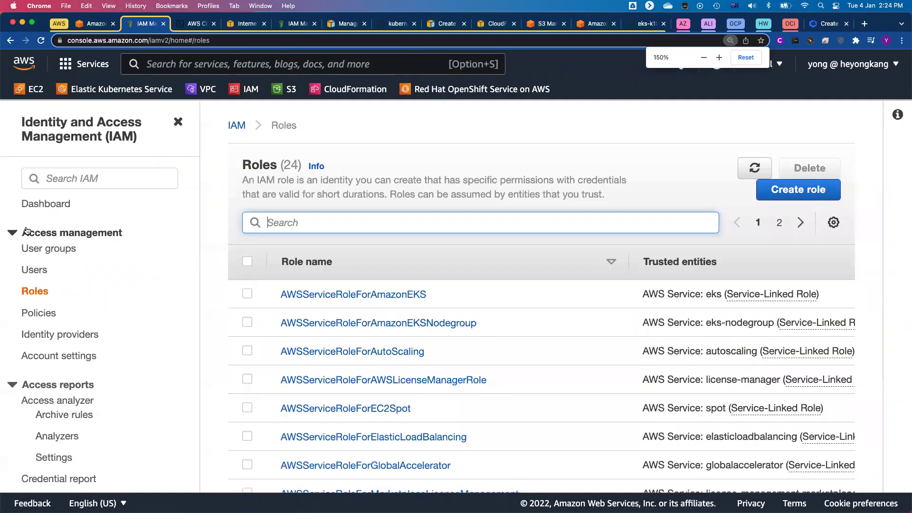
# Start a new IAM role for the AWS service EKS with the EKS - Cluster use case and continue to permissions.
pyautogui.click(806, 198)
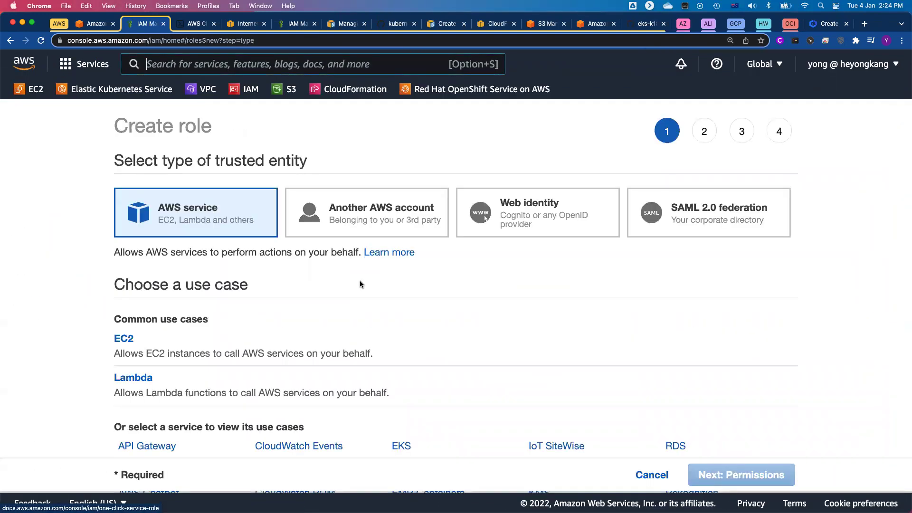
pyautogui.scroll(-3, 472, 279)
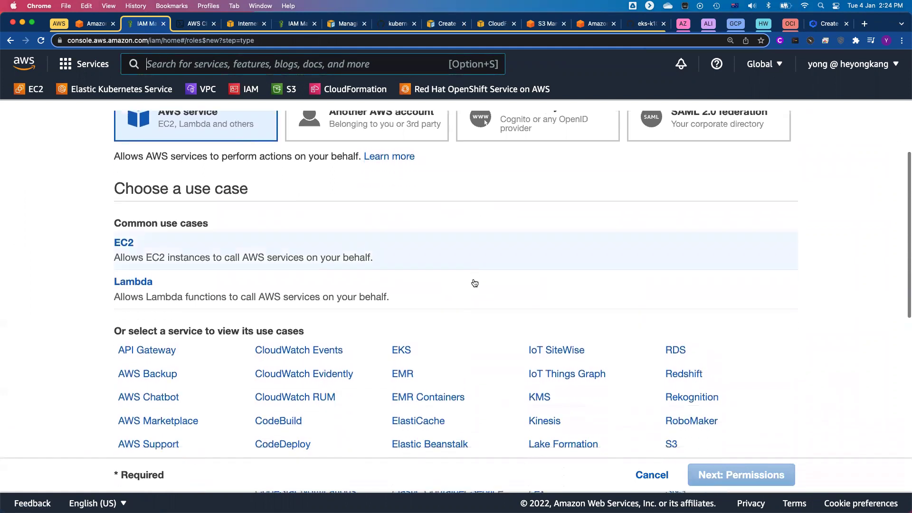
pyautogui.click(401, 318)
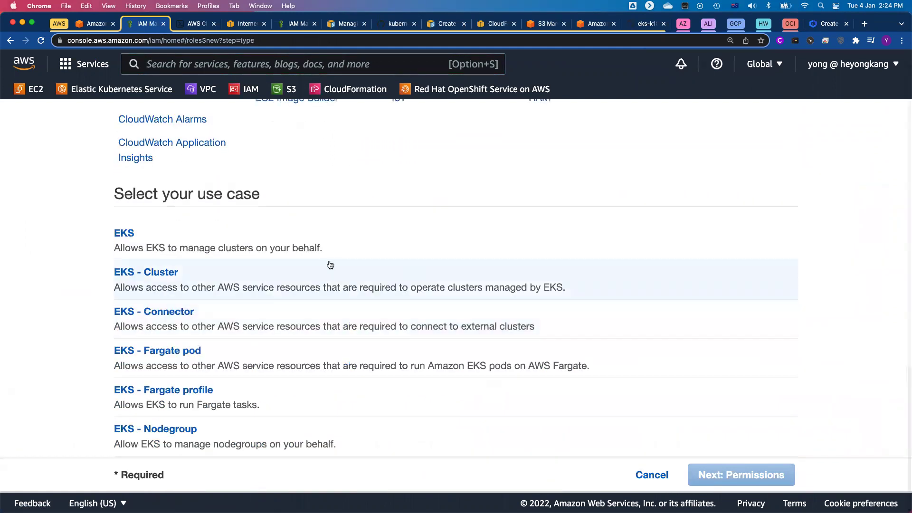
pyautogui.click(126, 275)
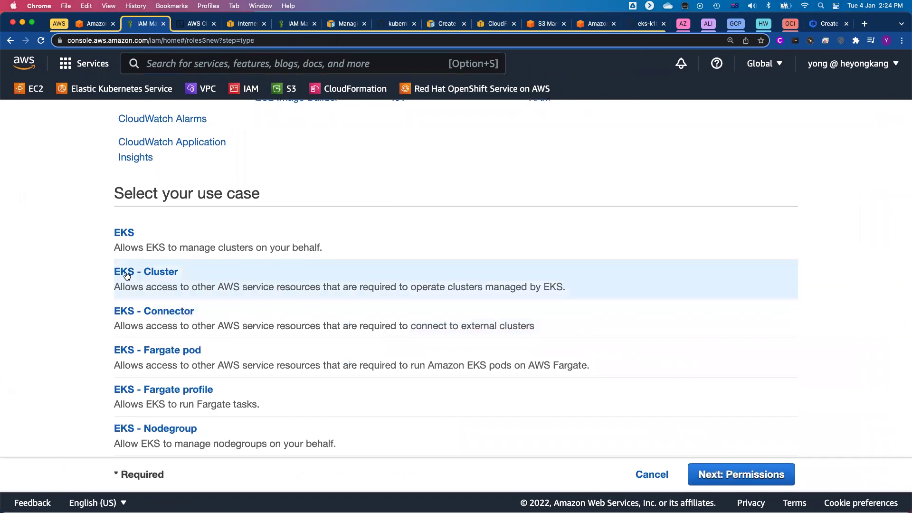
pyautogui.click(743, 476)
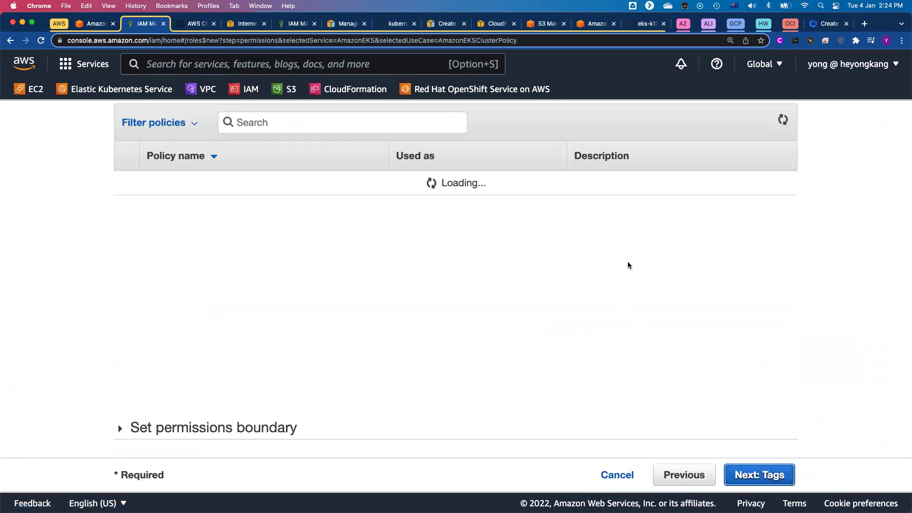
# Accept the attached AmazonEKSClusterPolicy and continue to the role review without adding tags.
pyautogui.scroll(3, 627, 265)
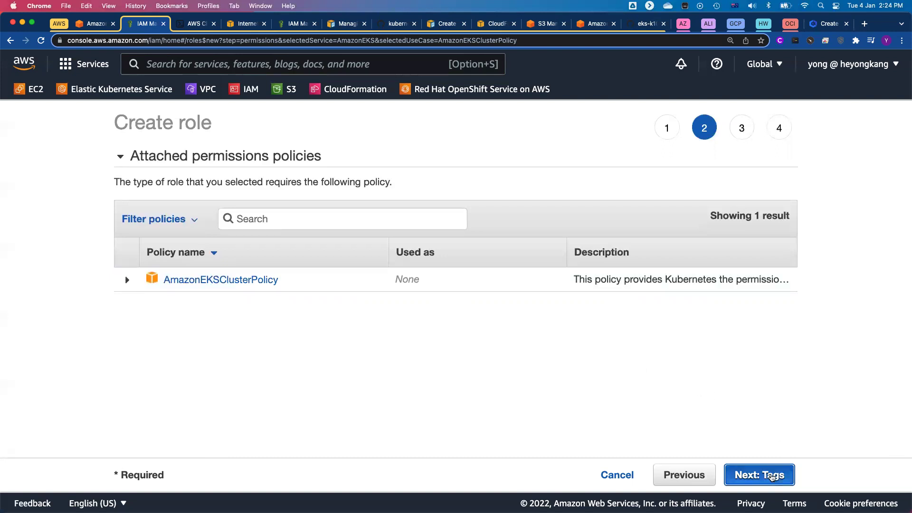
pyautogui.click(766, 476)
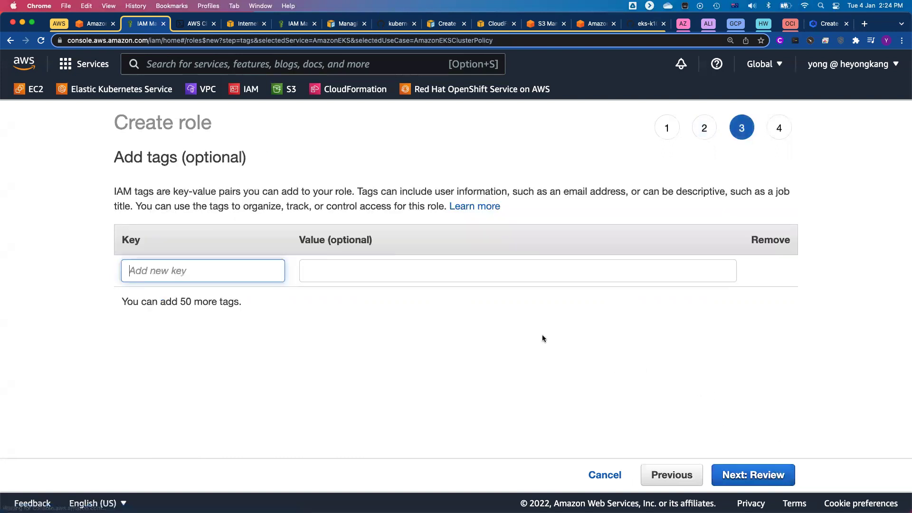
pyautogui.click(775, 470)
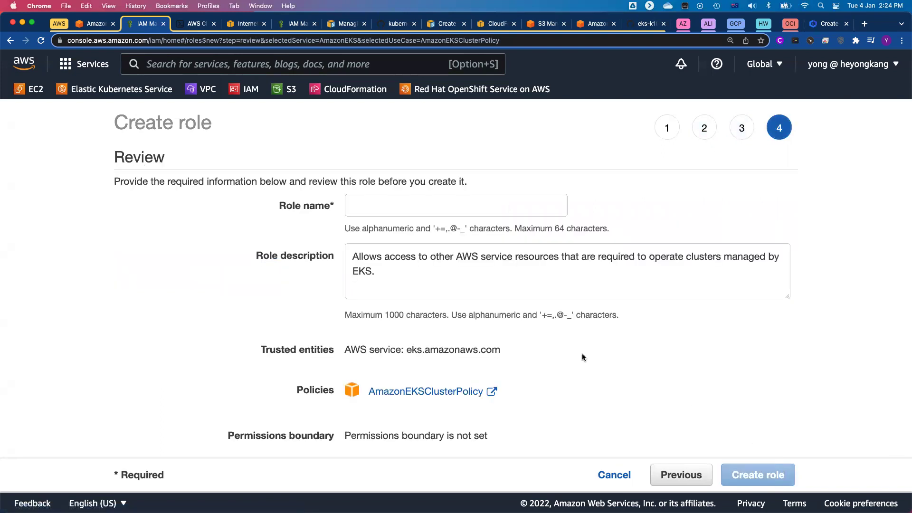
# Name the new role eks-cluster-role1 and keep its default description.
pyautogui.click(359, 201)
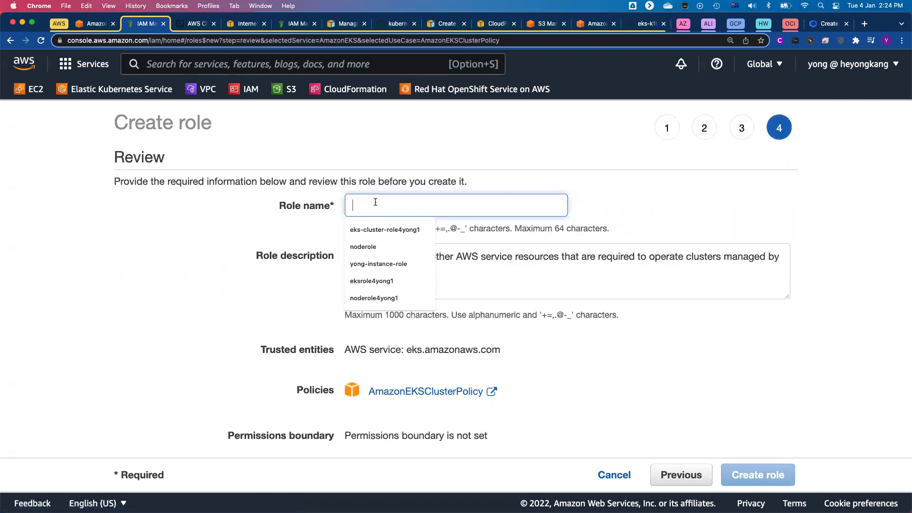
pyautogui.write('cluster-rol')
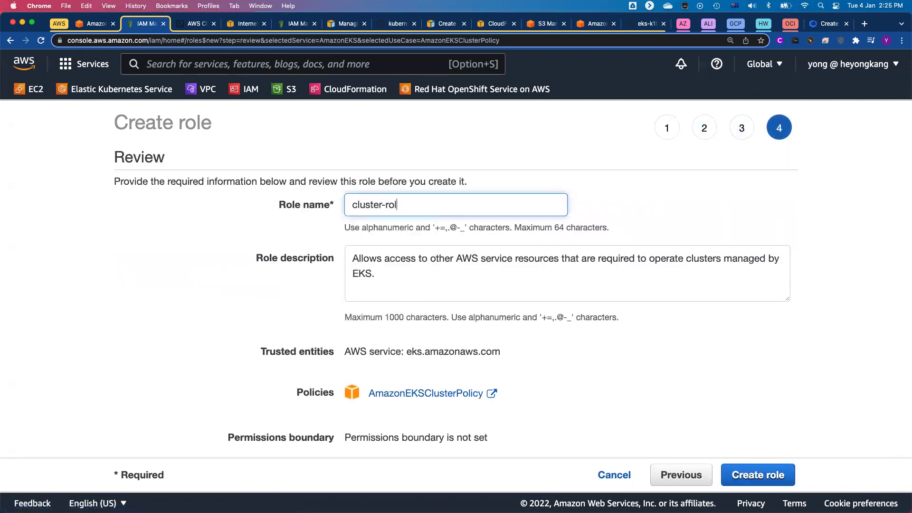
pyautogui.write('e-')
pyautogui.write('eks-')
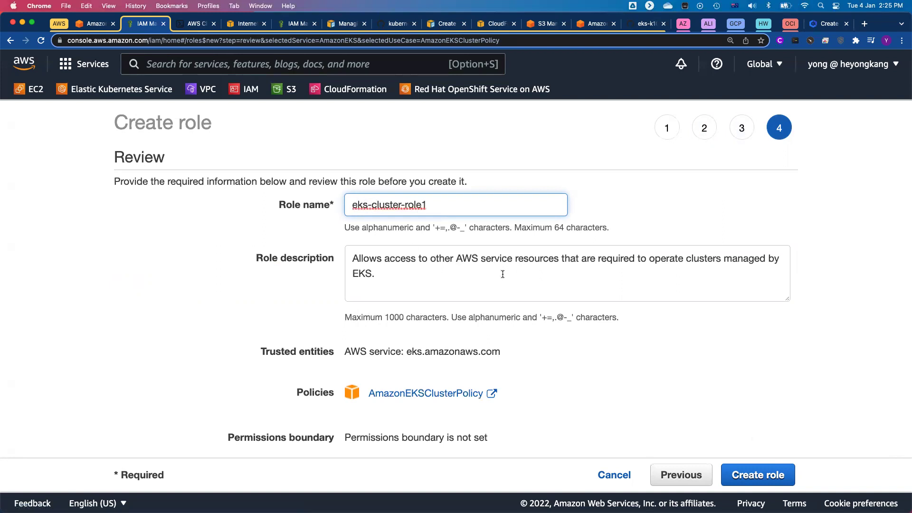
pyautogui.scroll(-1, 595, 320)
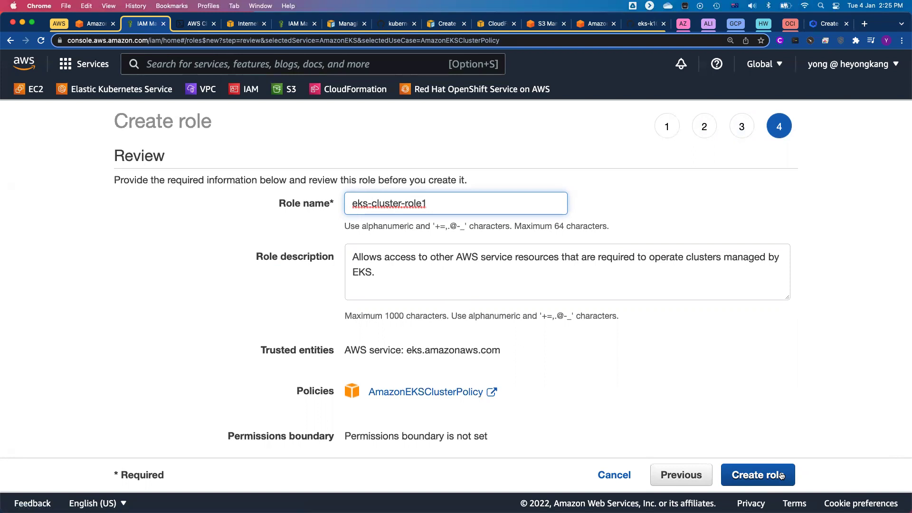
# Start creating an EKS cluster named eks4yong1, keep Kubernetes version 1.21, and check the available cluster service roles.
pyautogui.click(96, 27)
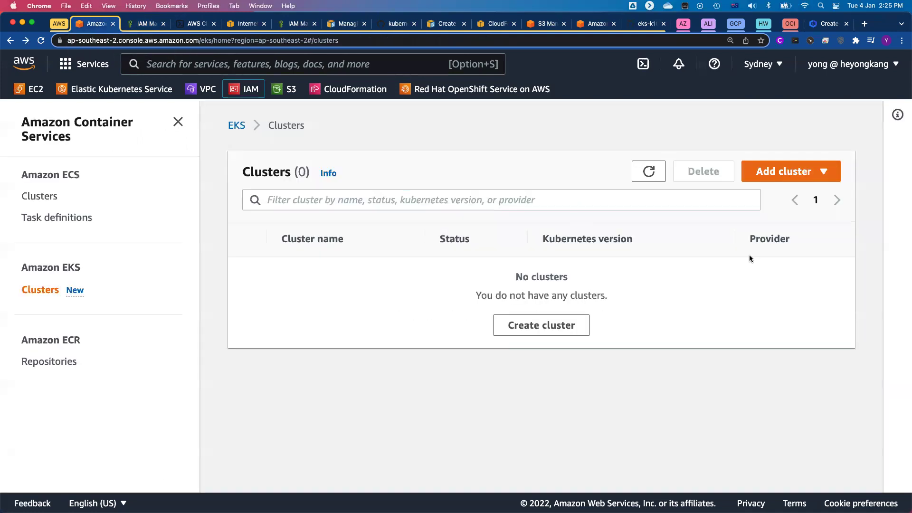
pyautogui.click(822, 175)
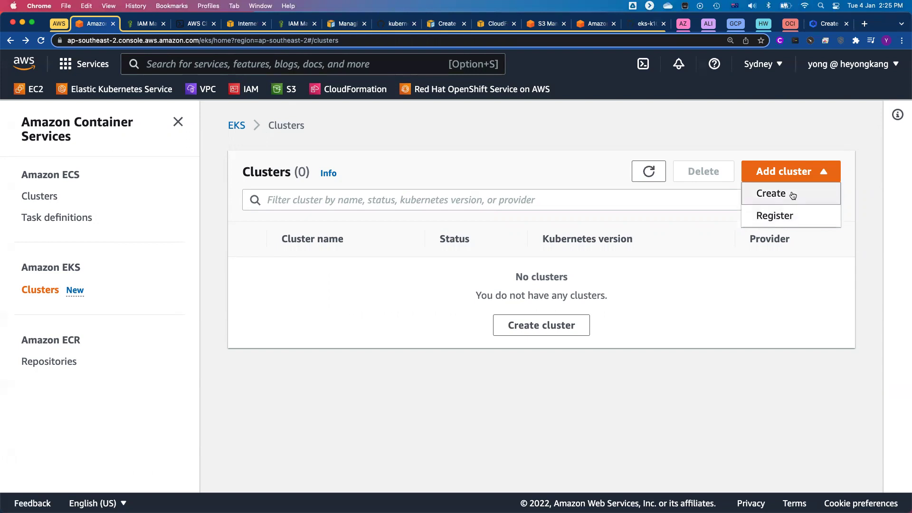
pyautogui.click(793, 195)
pyautogui.click(487, 283)
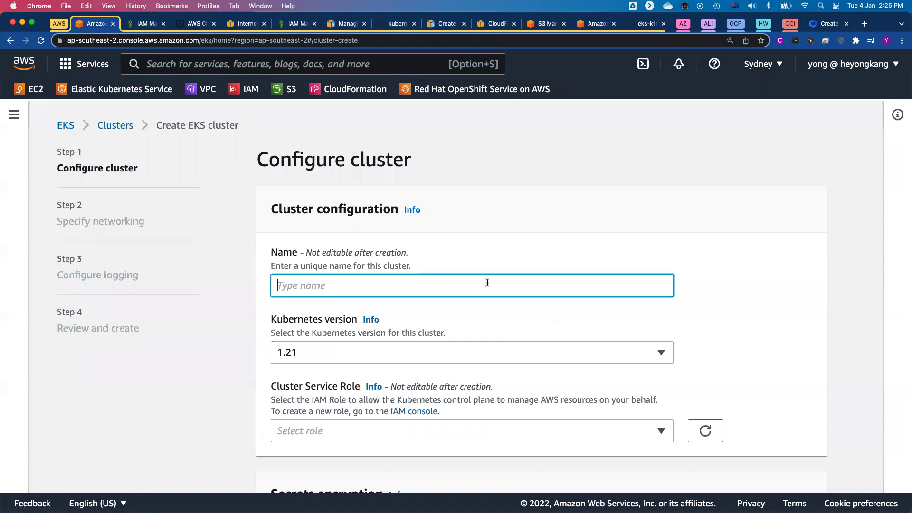
pyautogui.write('eks4yong1')
pyautogui.scroll(-5, 358, 233)
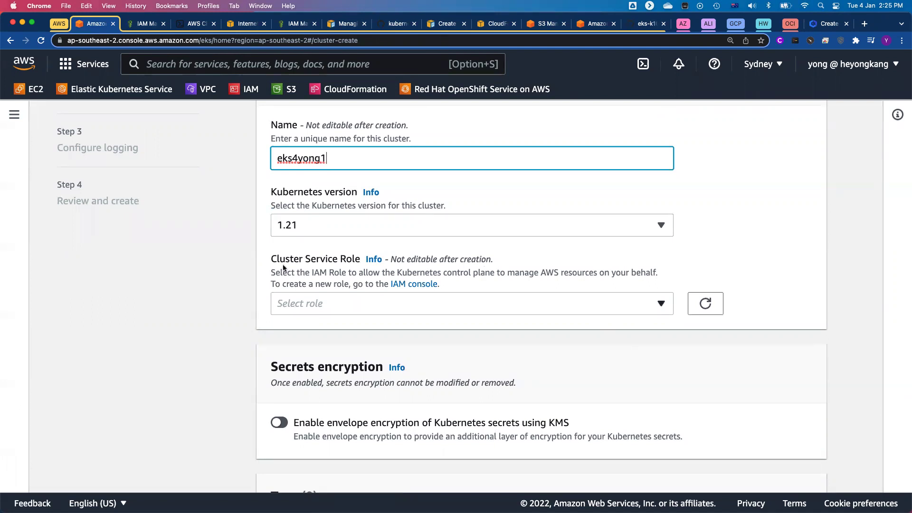
pyautogui.moveTo(272, 261); pyautogui.dragTo(365, 261)
pyautogui.click(641, 309)
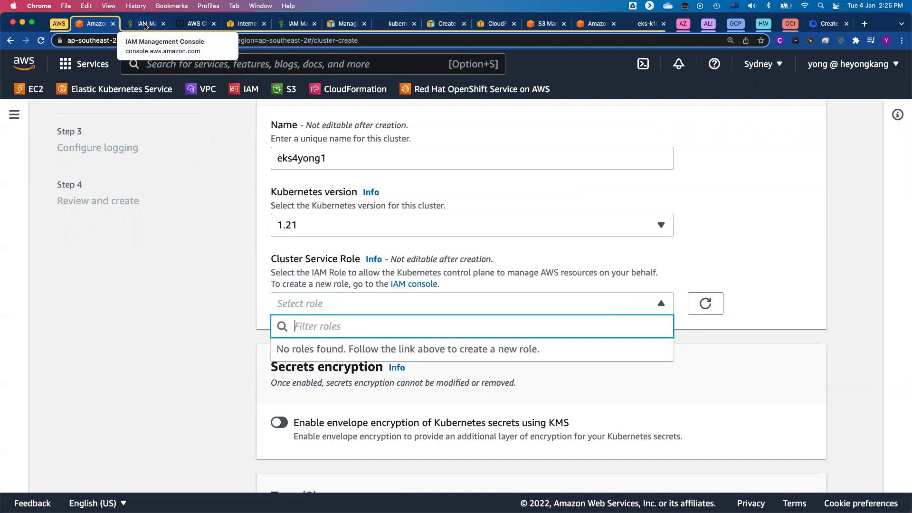
# Return to the pending role review in IAM and create the role eks-cluster-role1.
pyautogui.click(145, 25)
pyautogui.scroll(-1, 707, 319)
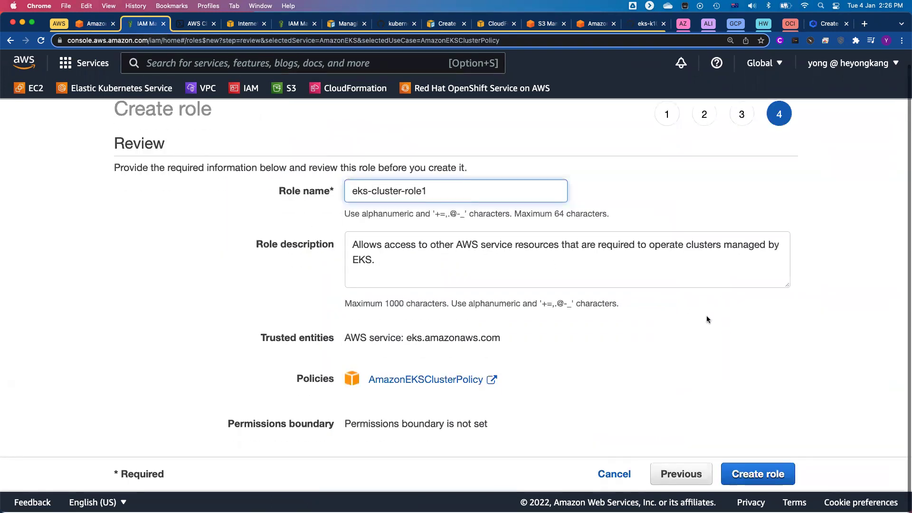
pyautogui.click(753, 477)
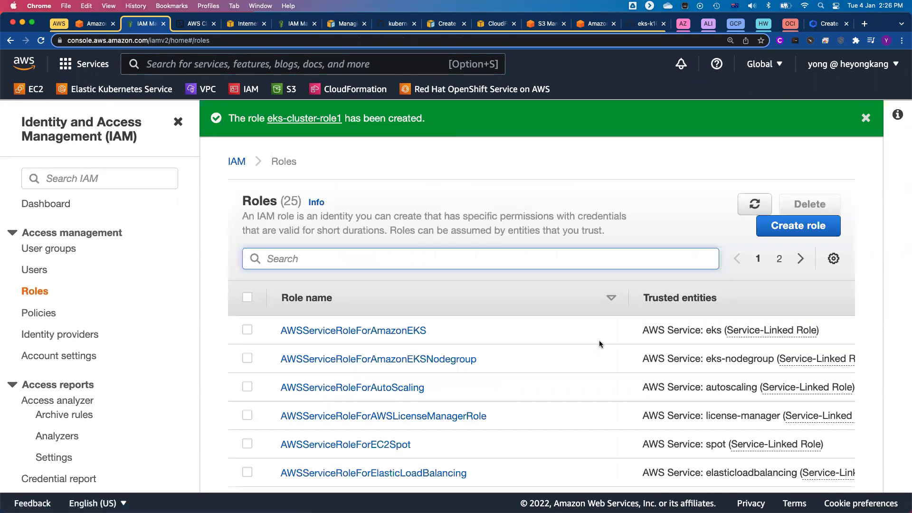
# Search the IAM roles for "eks-clus", open eks-cluster-role1, and examine its permissions policies.
pyautogui.click(493, 265)
pyautogui.write('eks-clus')
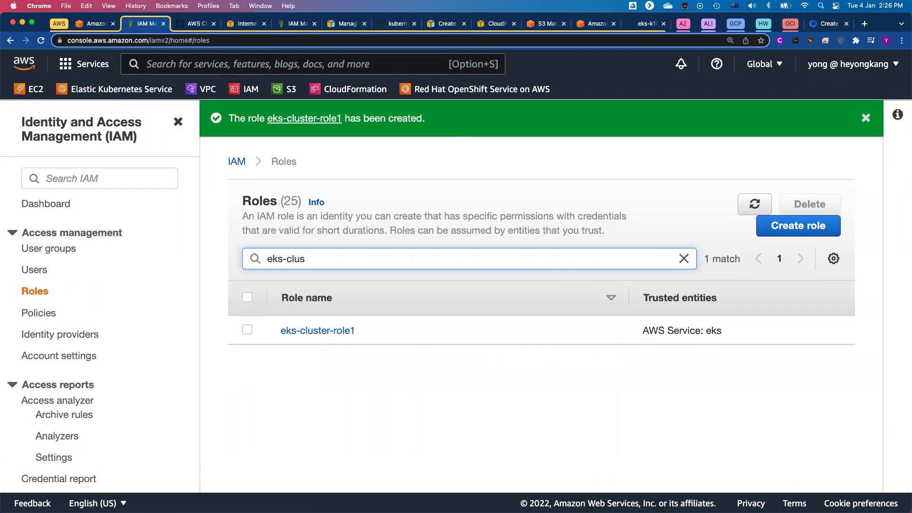
pyautogui.click(322, 332)
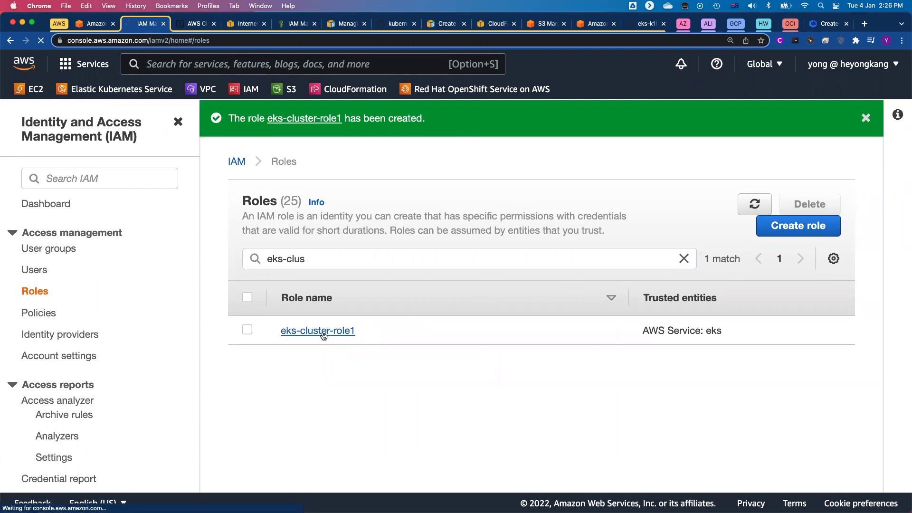
pyautogui.scroll(-3, 323, 336)
pyautogui.scroll(-3, 323, 335)
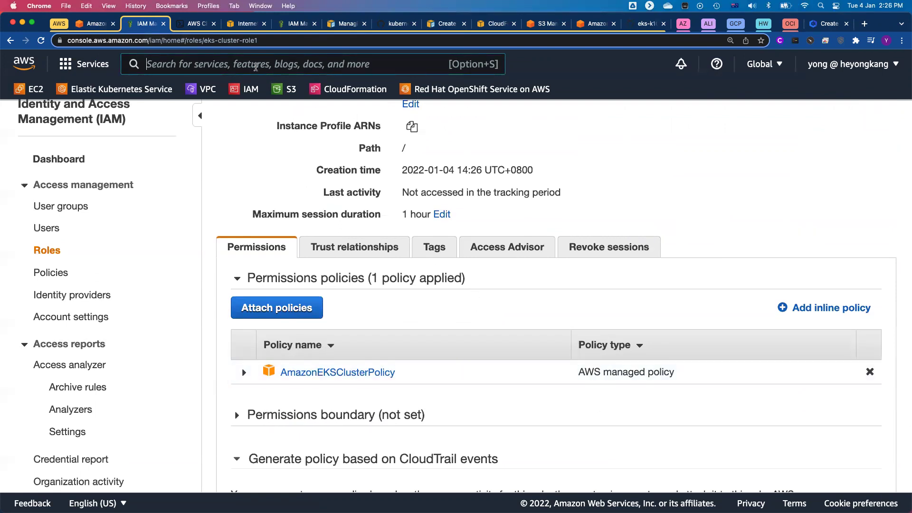
# Refresh the cluster's service role choices, select eks-cluster-role1, and continue to the networking settings without encryption or tags.
pyautogui.click(93, 24)
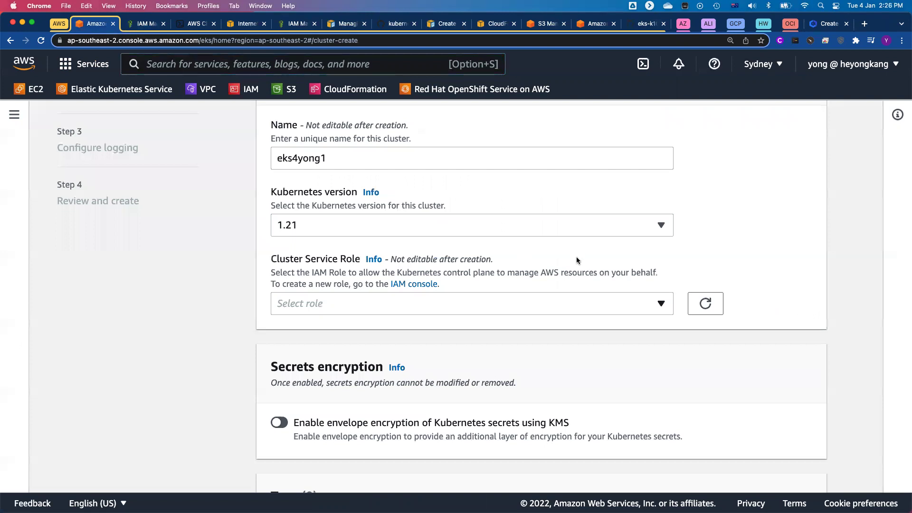
pyautogui.click(662, 304)
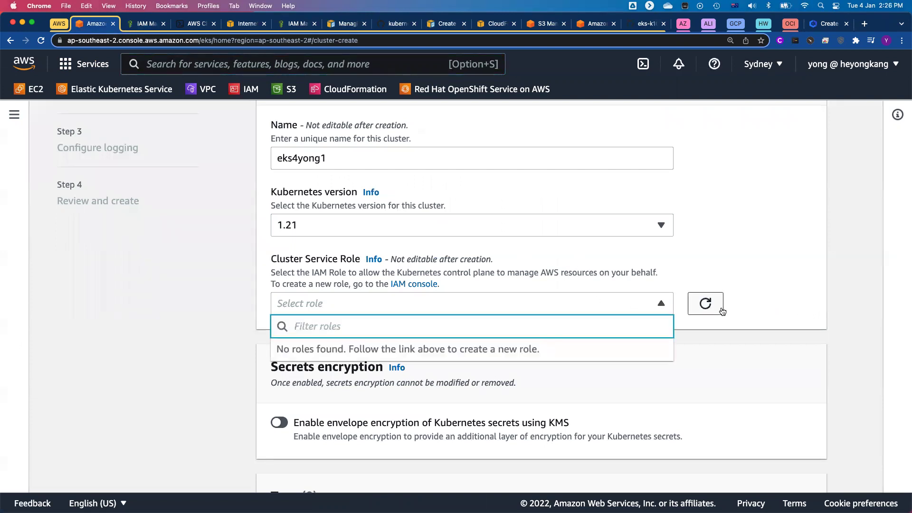
pyautogui.click(706, 303)
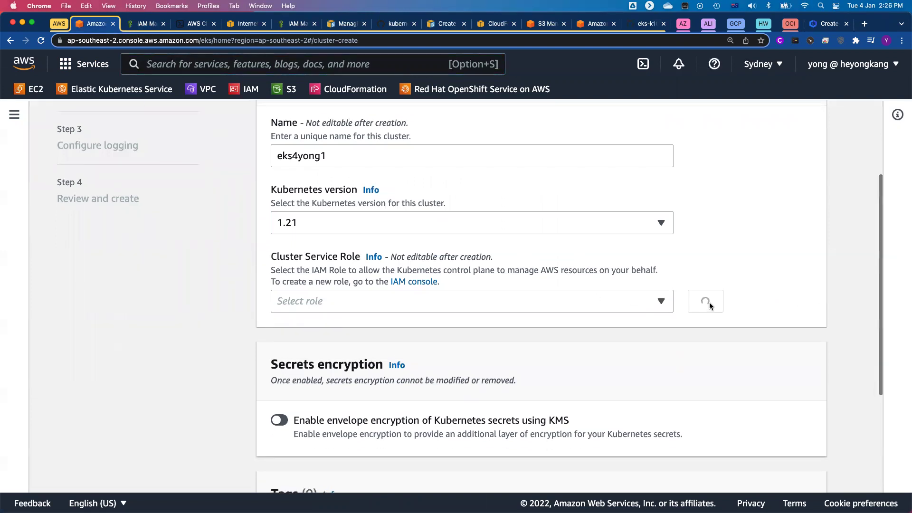
pyautogui.click(665, 302)
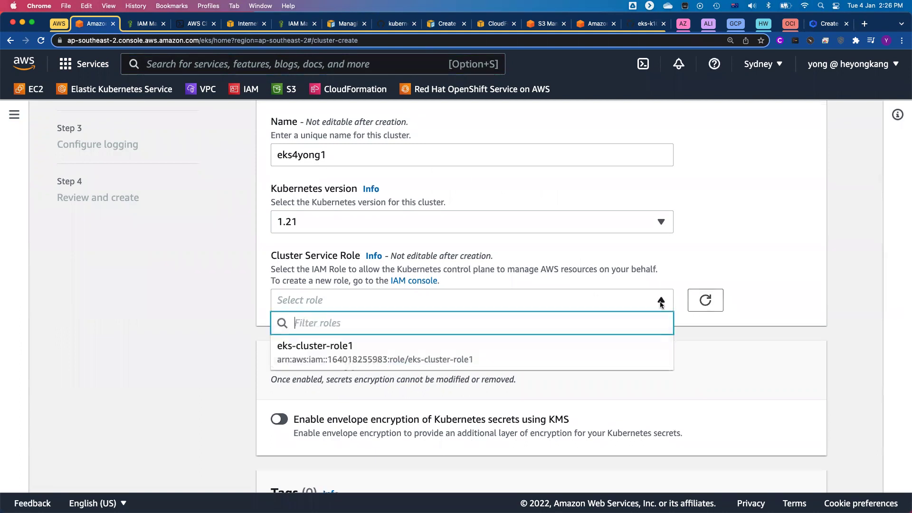
pyautogui.click(397, 350)
pyautogui.scroll(-5, 585, 337)
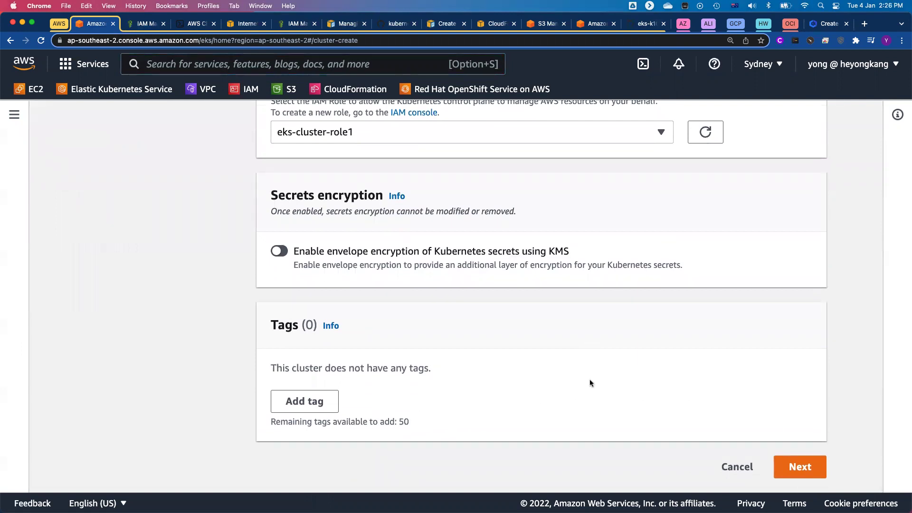
pyautogui.click(802, 468)
# Continue to networking, keep the default VPC and its preselected subnets, and choose the default VPC security group.
pyautogui.scroll(-2, 505, 260)
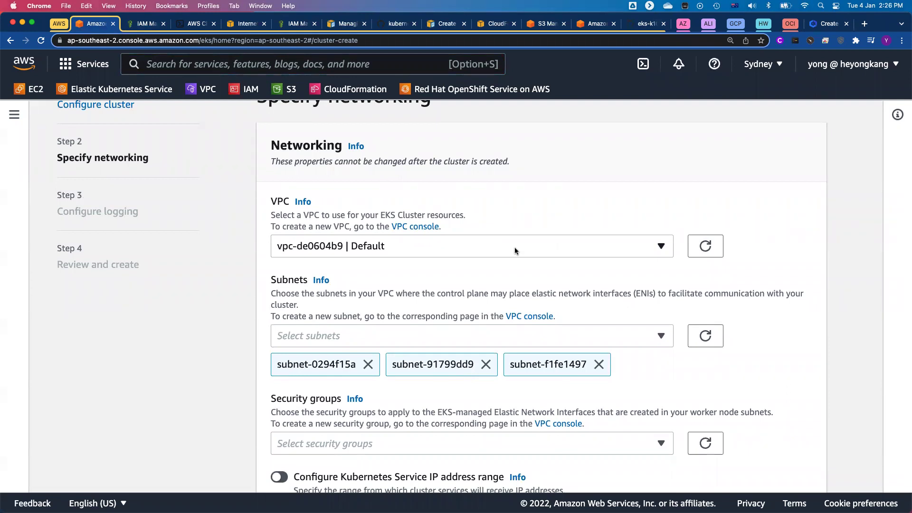
pyautogui.click(514, 251)
pyautogui.click(515, 247)
pyautogui.scroll(-1, 580, 280)
pyautogui.scroll(-3, 579, 278)
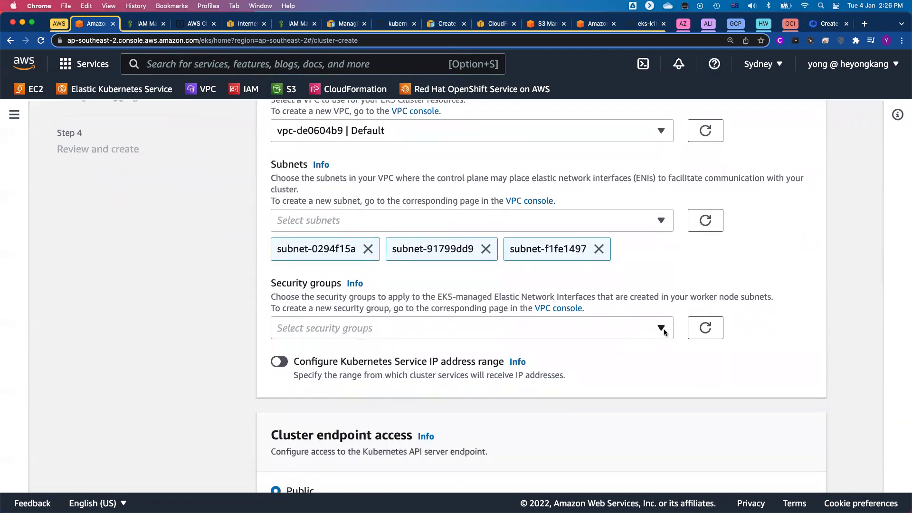
pyautogui.click(661, 329)
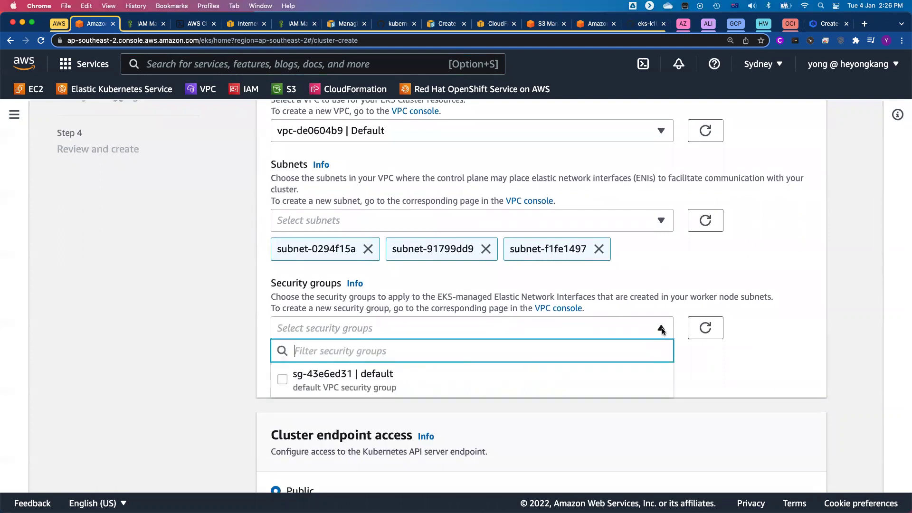
pyautogui.click(296, 380)
pyautogui.click(731, 368)
# Keep public cluster endpoint access and the preselected networking add-on versions, and continue to the logging configuration.
pyautogui.scroll(-6, 731, 368)
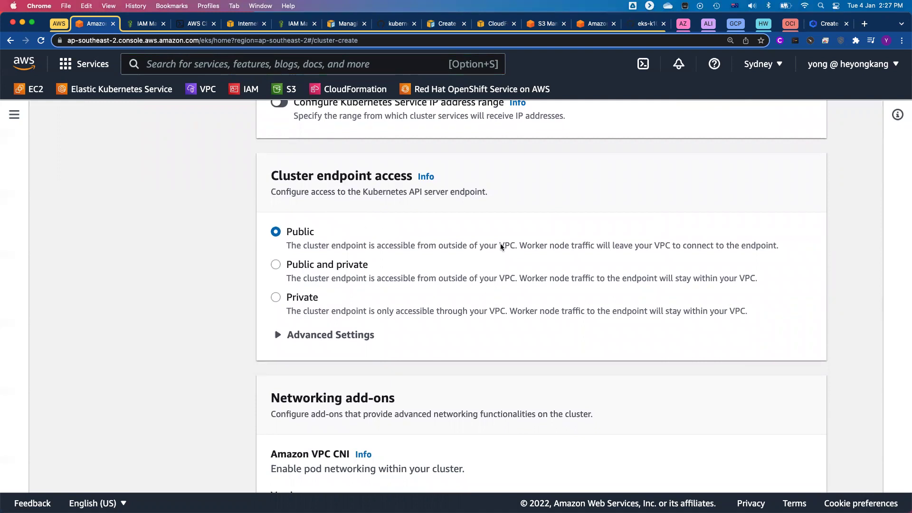
pyautogui.scroll(-2, 506, 247)
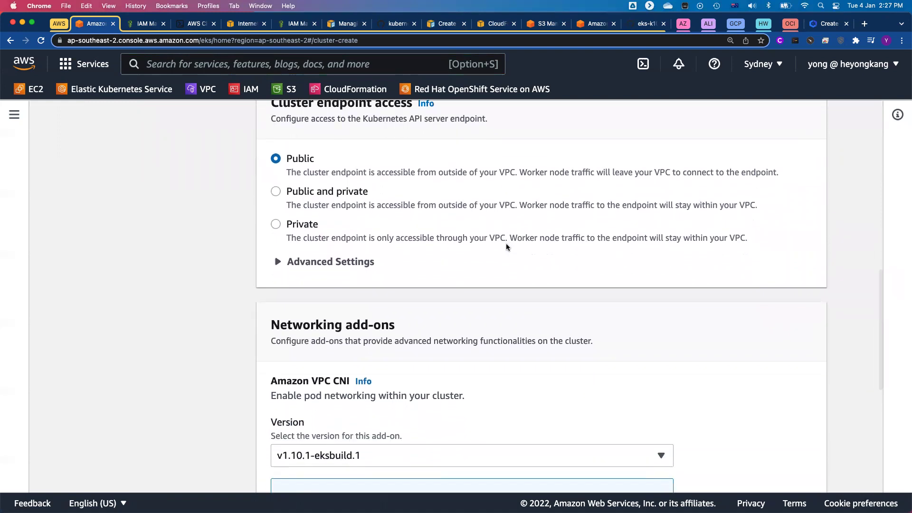
pyautogui.scroll(-5, 505, 246)
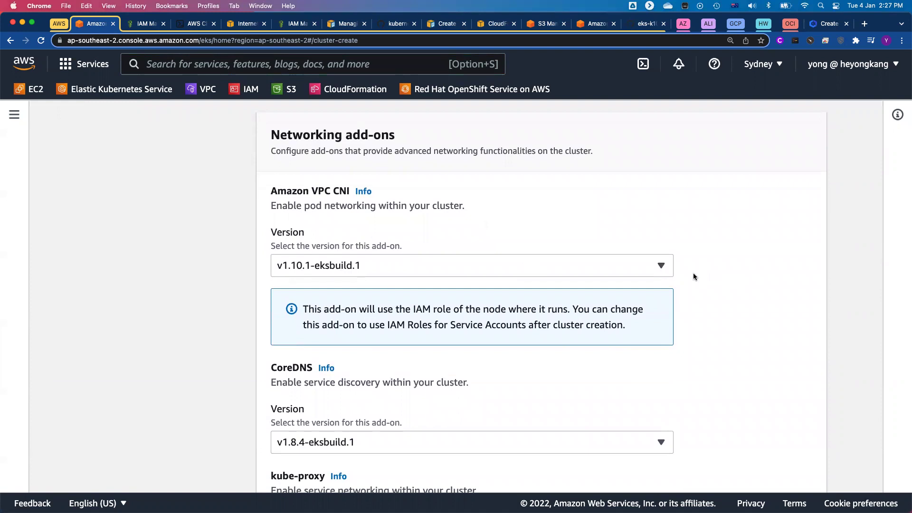
pyautogui.scroll(-2, 694, 277)
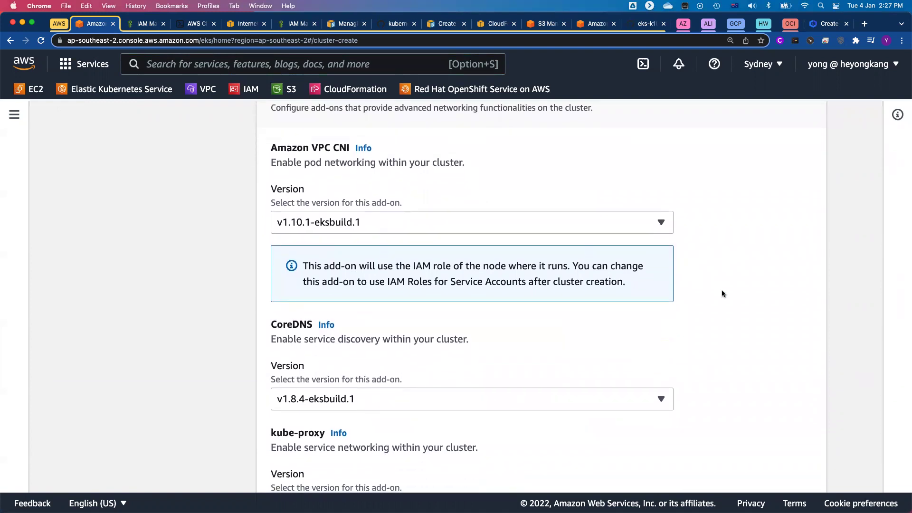
pyautogui.scroll(-2, 722, 293)
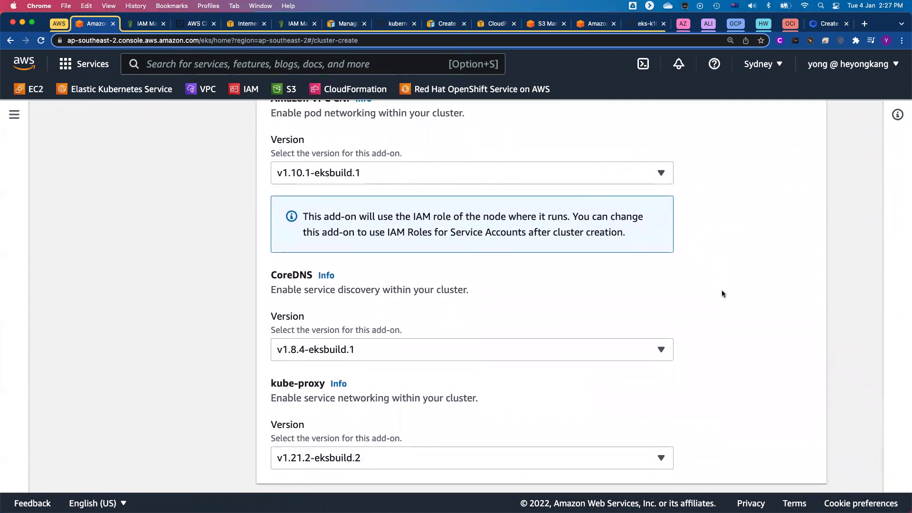
pyautogui.scroll(-2, 722, 294)
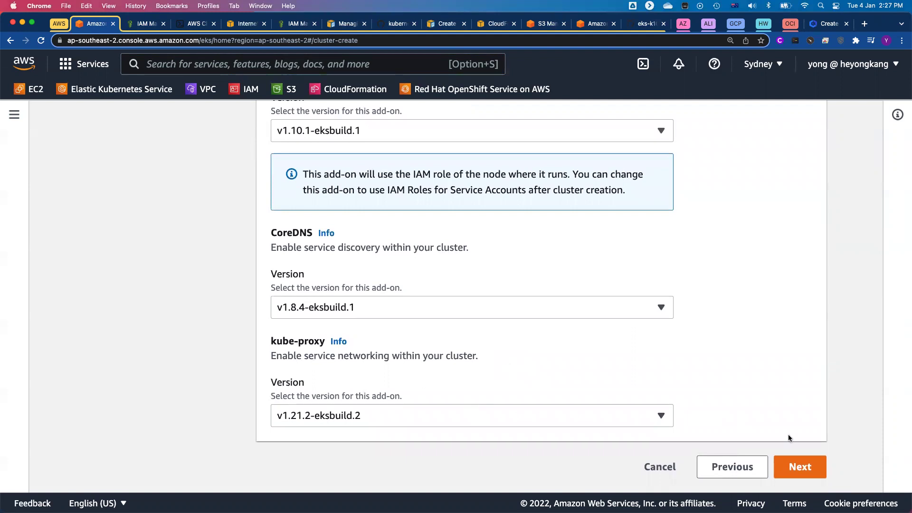
pyautogui.click(790, 467)
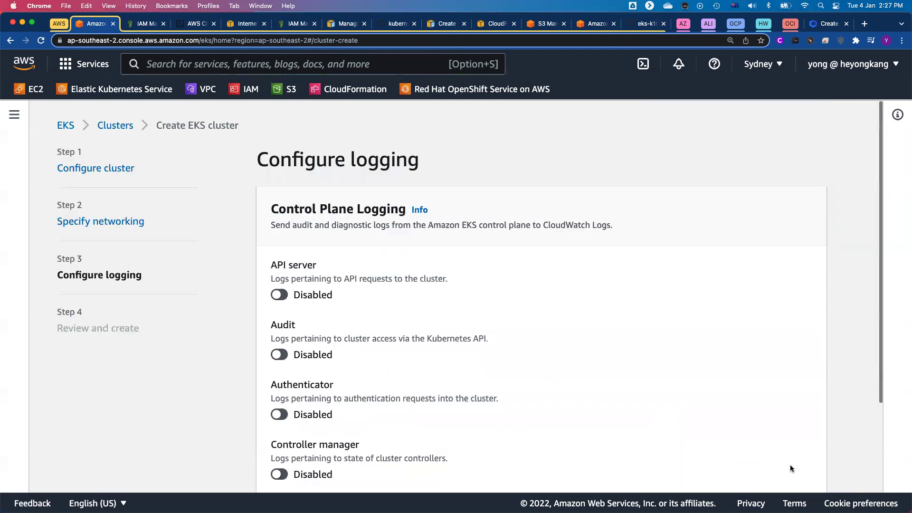
# Leave all control plane logging types disabled and continue to the review.
pyautogui.scroll(-2, 444, 289)
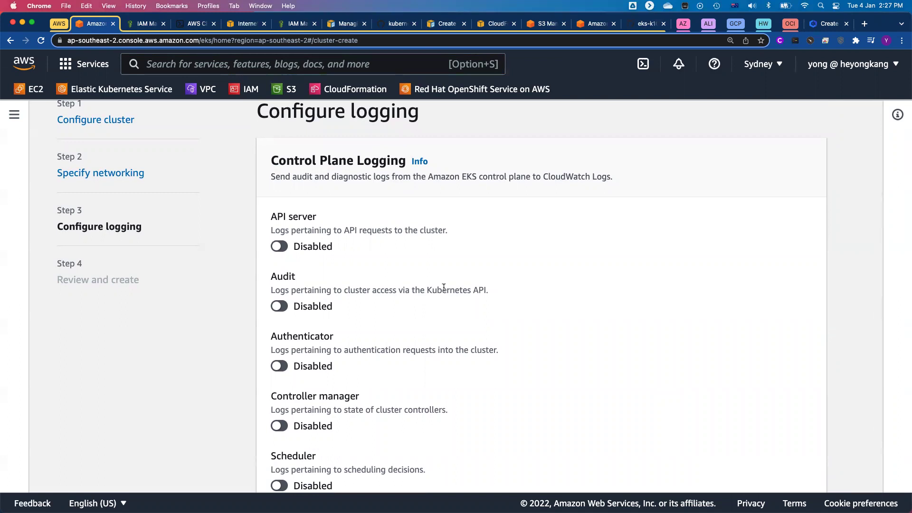
pyautogui.scroll(-3, 442, 287)
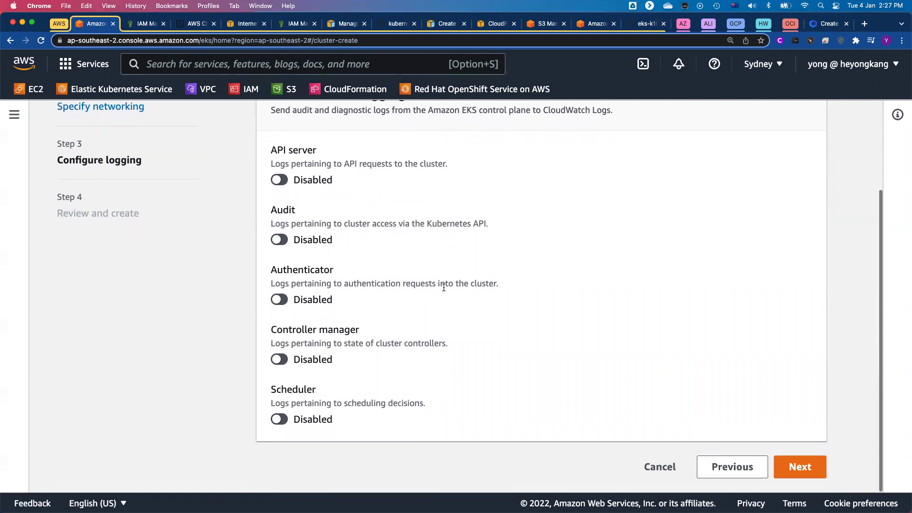
pyautogui.click(806, 469)
# Review the cluster configuration through to its logging section and create the EKS cluster.
pyautogui.scroll(-5, 526, 312)
pyautogui.scroll(-8, 526, 311)
pyautogui.scroll(-8, 526, 313)
pyautogui.scroll(-2, 526, 310)
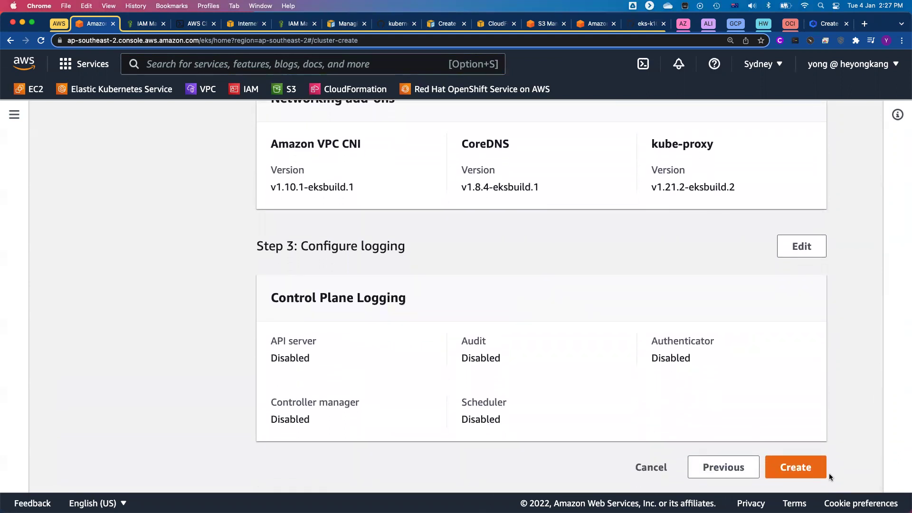
pyautogui.click(805, 472)
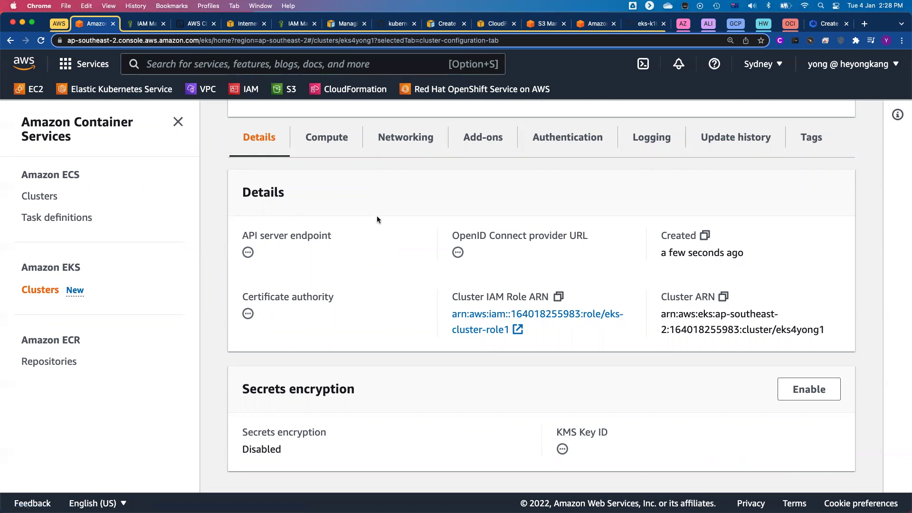
# Return to the IAM roles list, start creating a new role, and look through the AWS service use cases.
pyautogui.scroll(1, 375, 212)
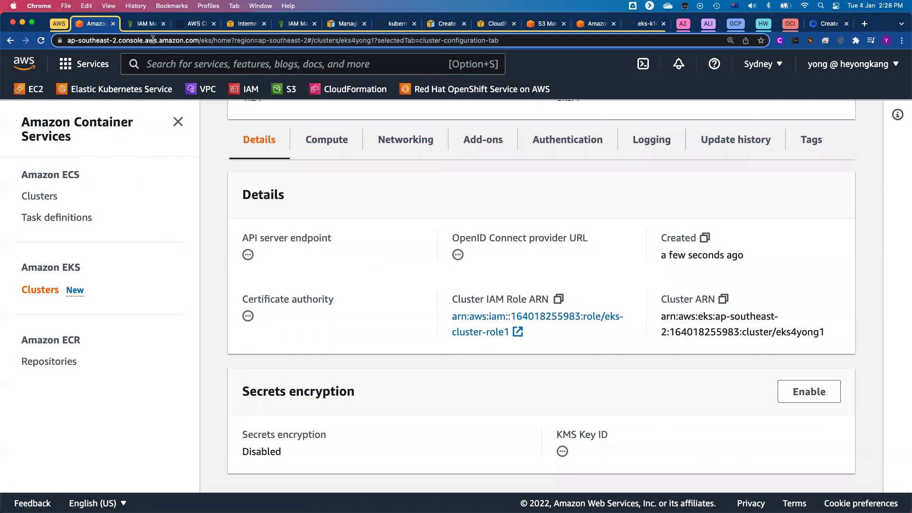
pyautogui.click(145, 26)
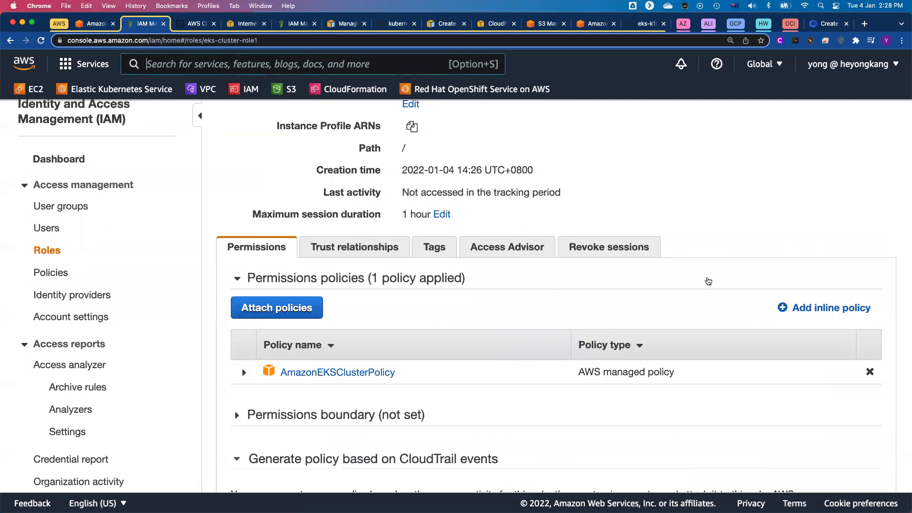
pyautogui.scroll(4, 708, 260)
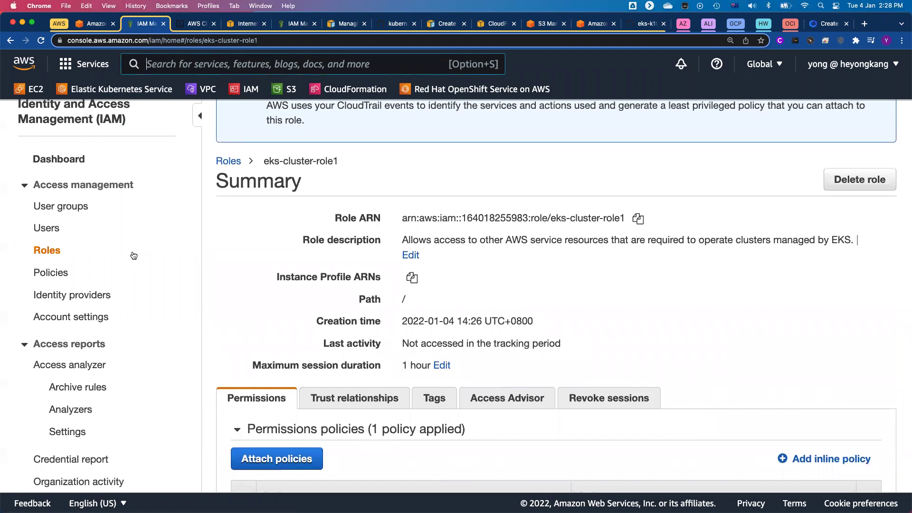
pyautogui.click(50, 254)
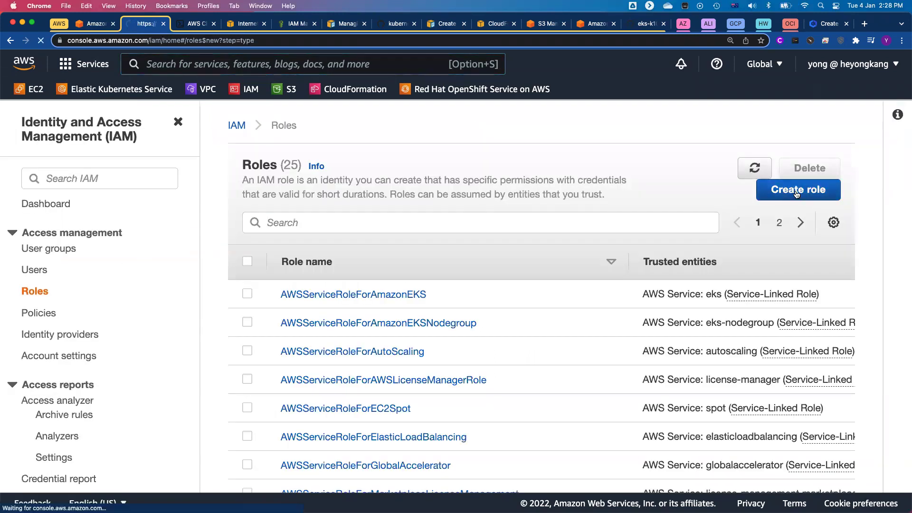
pyautogui.click(796, 194)
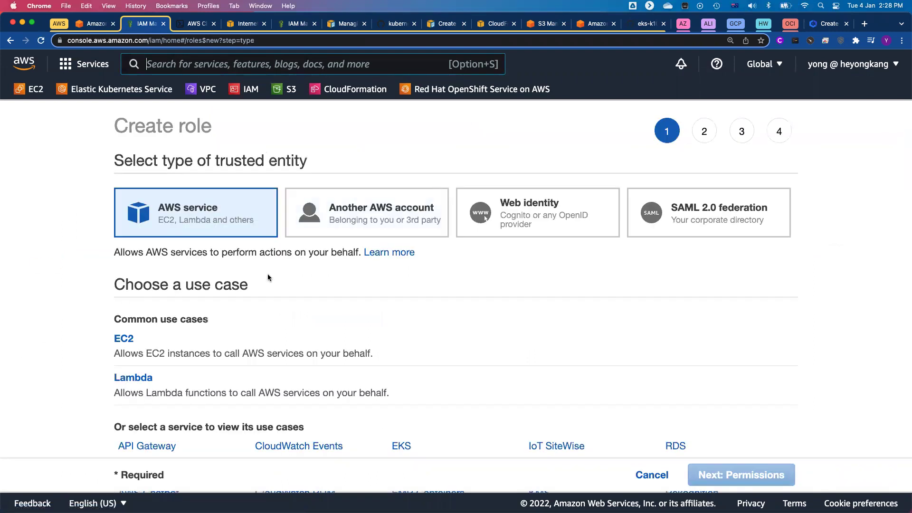
pyautogui.scroll(-2, 526, 286)
pyautogui.scroll(-3, 526, 282)
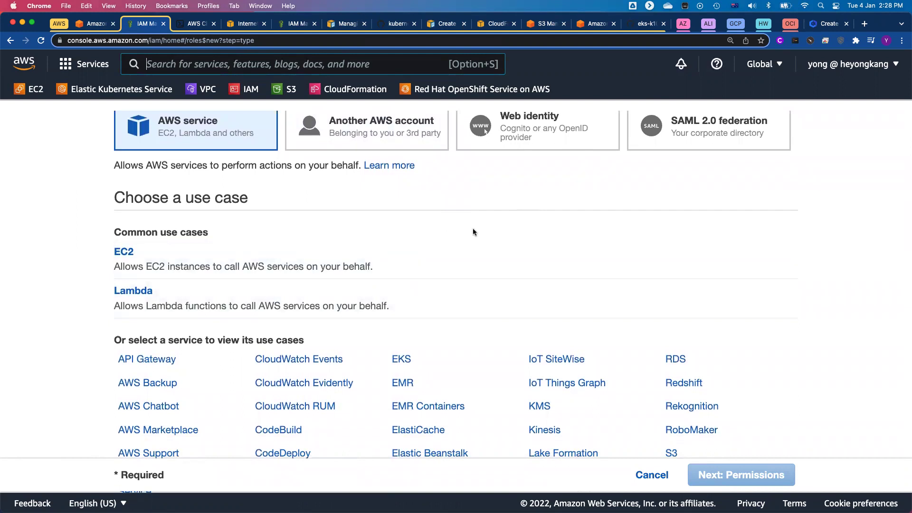
pyautogui.scroll(-1, 557, 227)
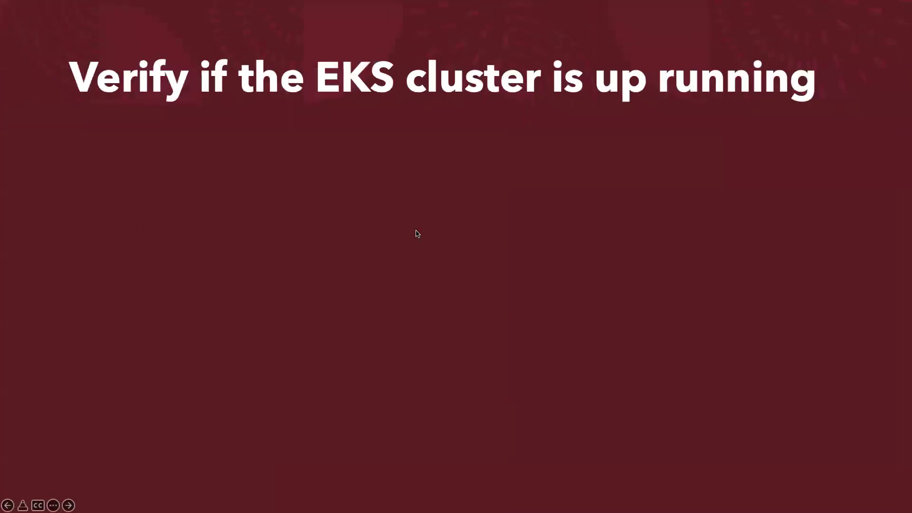
pyautogui.press('Left')
pyautogui.press('Left')
pyautogui.press('Left')
pyautogui.press('Left')
pyautogui.press('Left')
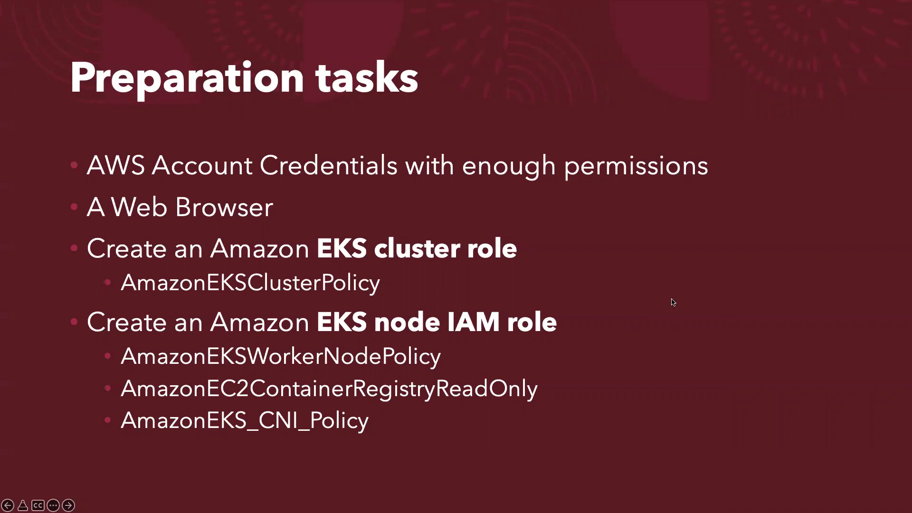
pyautogui.hotkey('ctrl', 'Right')
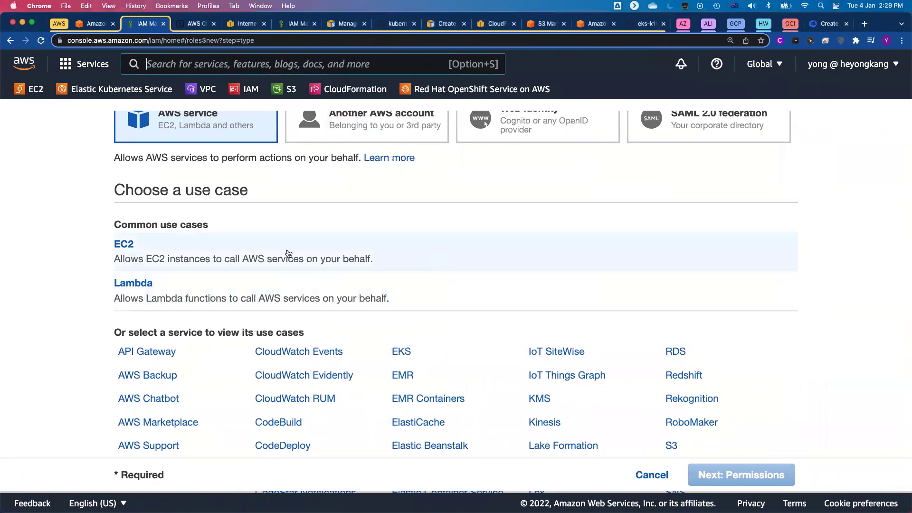
# Choose EC2 as the new role's use case and continue to its permissions.
pyautogui.scroll(-3, 514, 240)
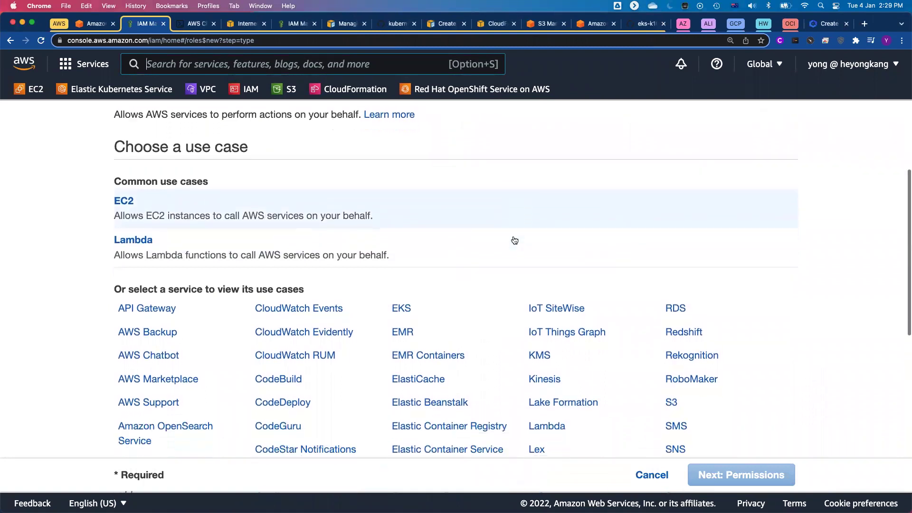
pyautogui.scroll(-5, 514, 236)
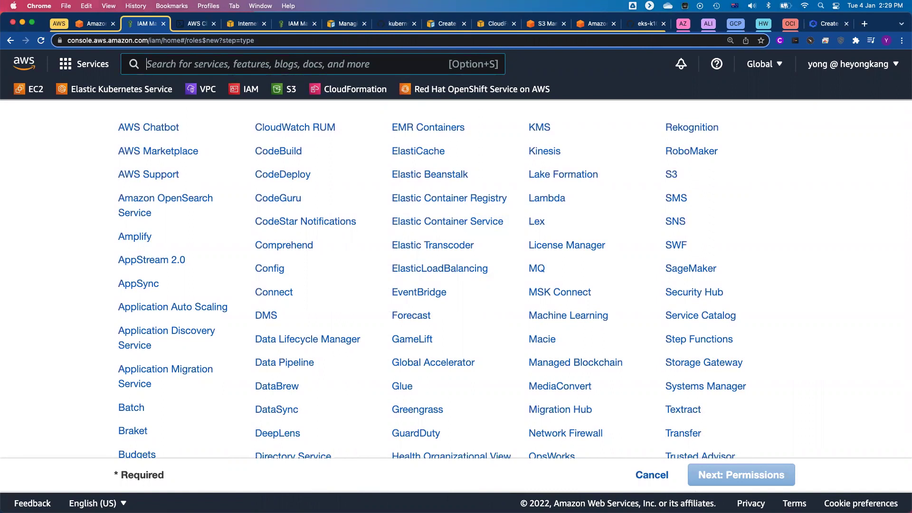
pyautogui.scroll(6, 485, 158)
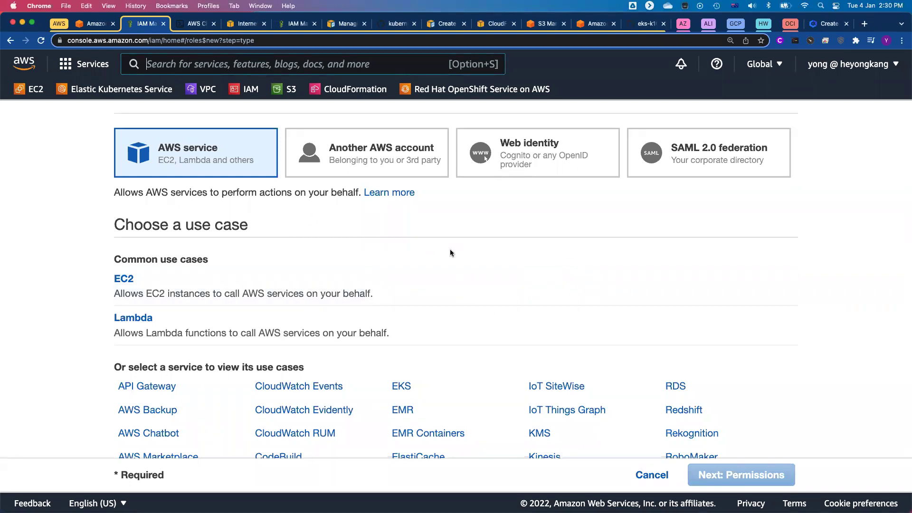
pyautogui.click(129, 284)
pyautogui.click(743, 475)
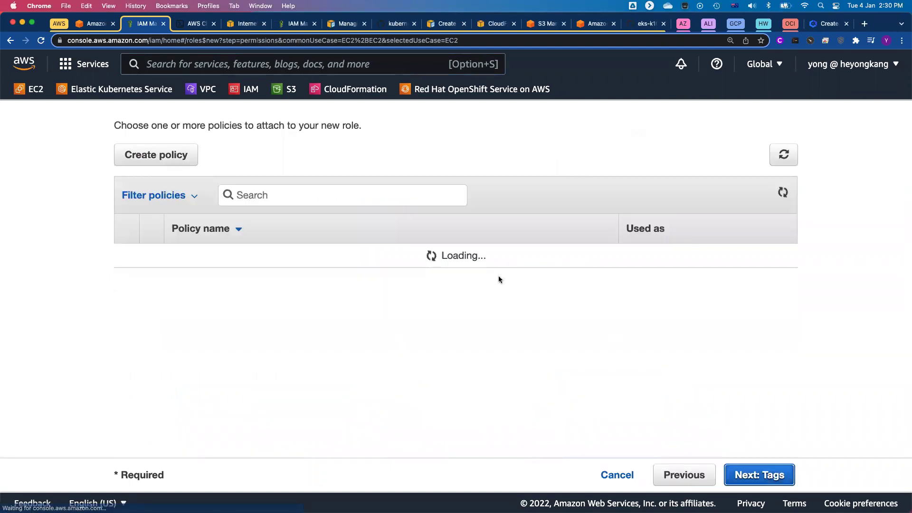
# Search the policies for "workernode" and select AmazonEKSWorkerNodePolicy for the new role.
pyautogui.click(291, 193)
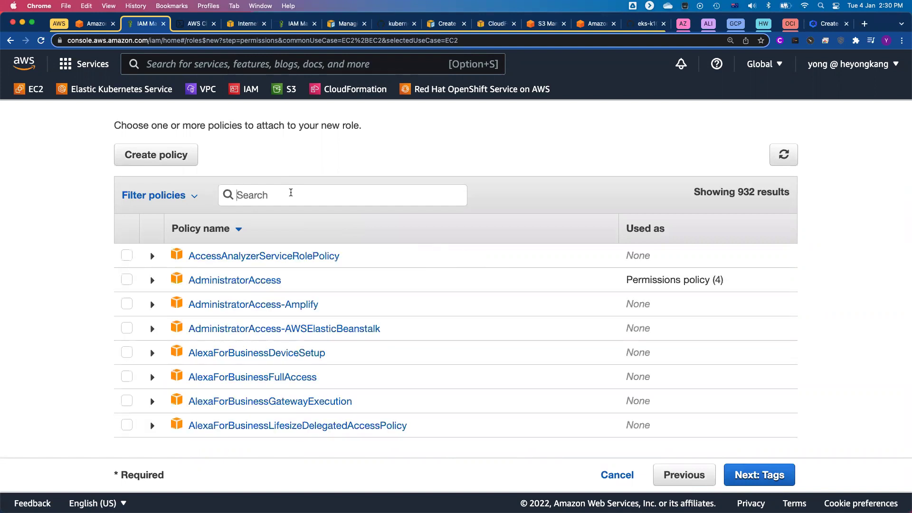
pyautogui.write('workernode')
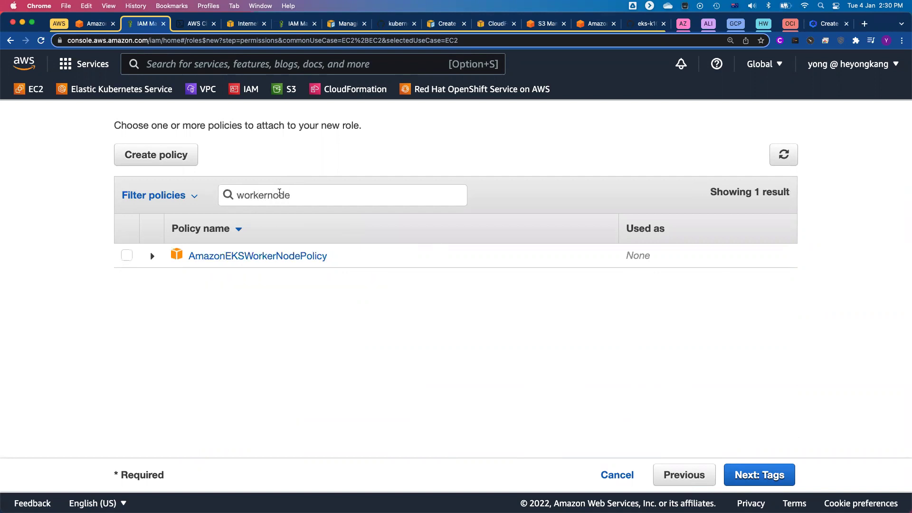
pyautogui.click(126, 255)
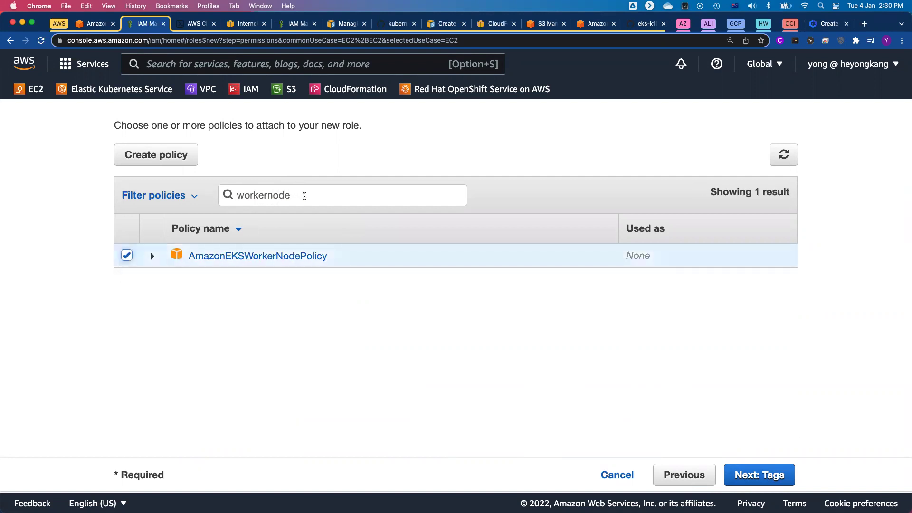
# Search the policies for "containerreg" and also select AmazonEC2ContainerRegistryReadOnly for the role.
pyautogui.moveTo(304, 196); pyautogui.dragTo(209, 189)
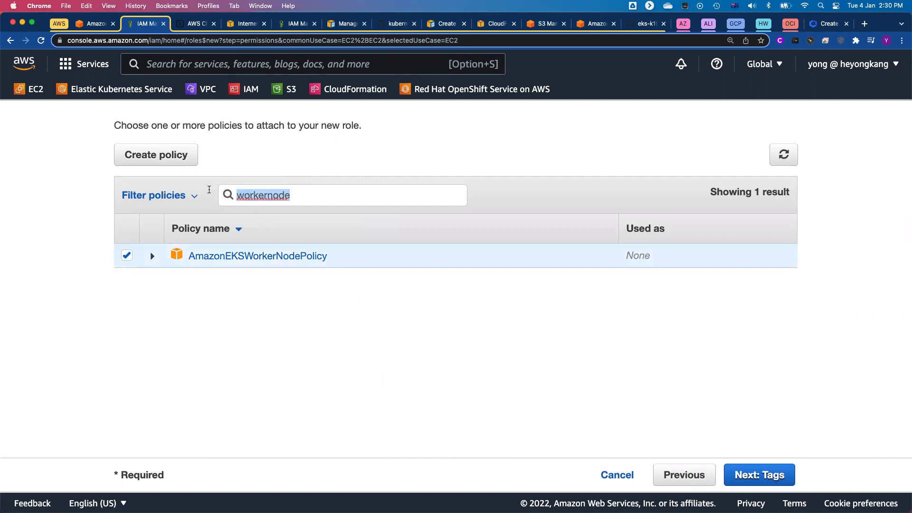
pyautogui.write('containerre')
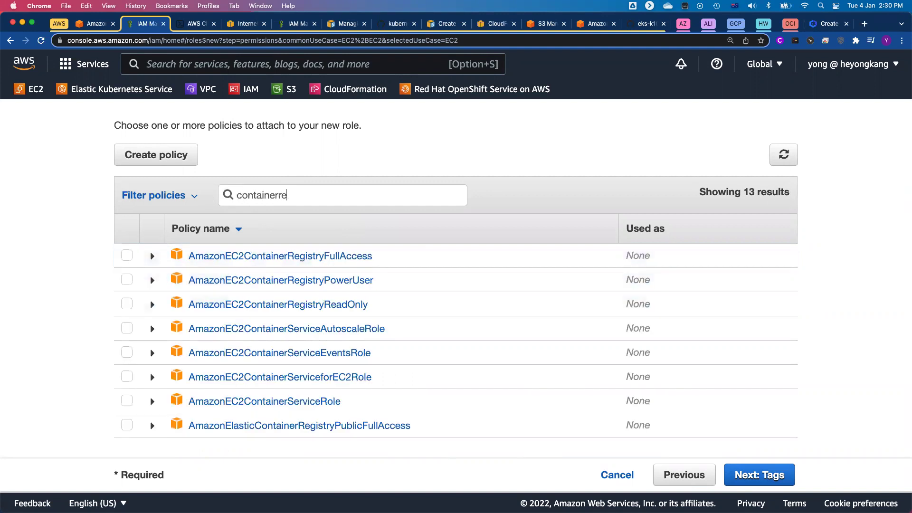
pyautogui.write('g')
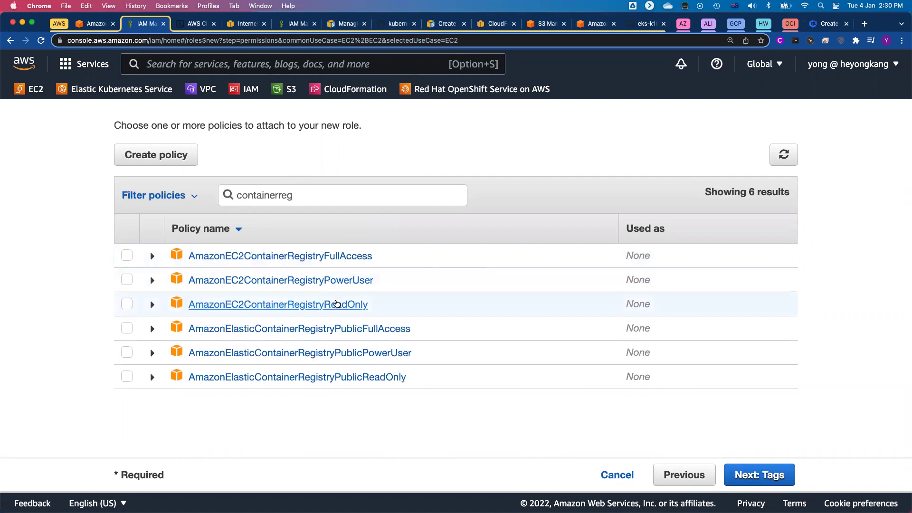
pyautogui.click(127, 304)
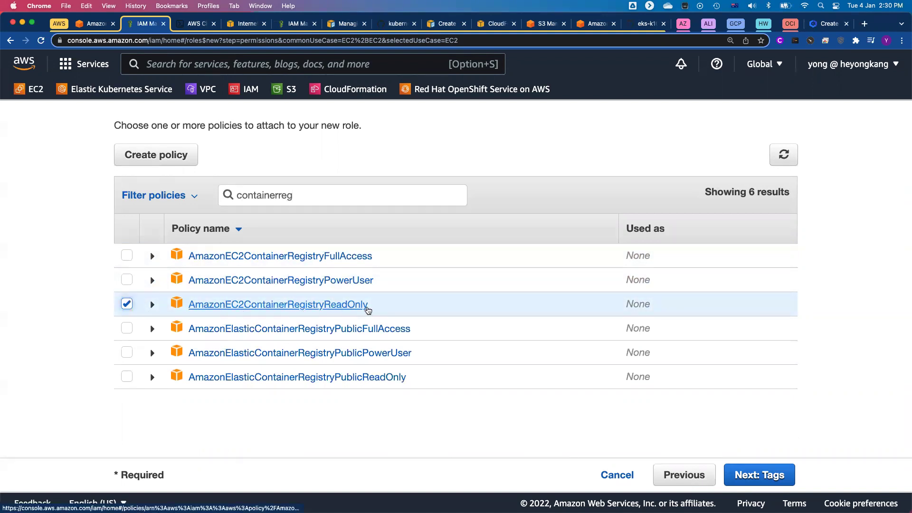
# Search the policies for "eks_cni", select AmazonEKS_CNI_Policy, and continue to the role review without adding tags.
pyautogui.moveTo(332, 198); pyautogui.dragTo(194, 191)
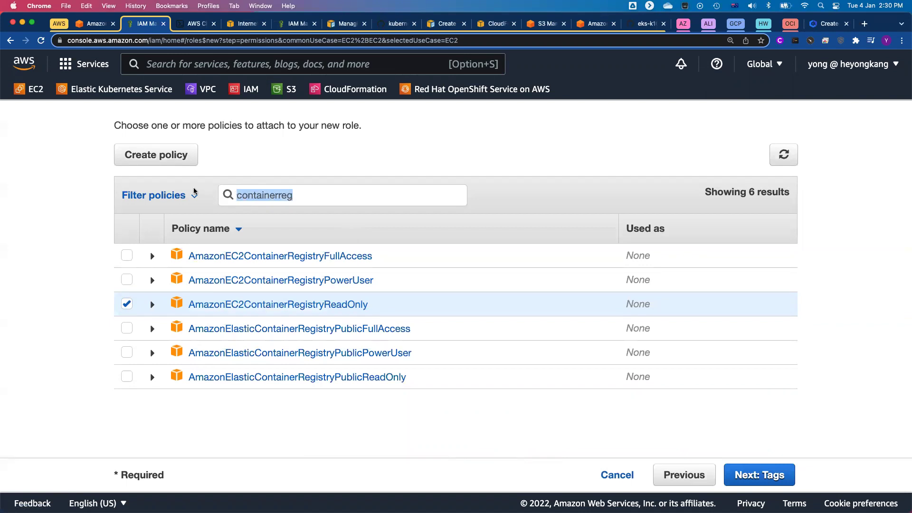
pyautogui.write('eks_cni')
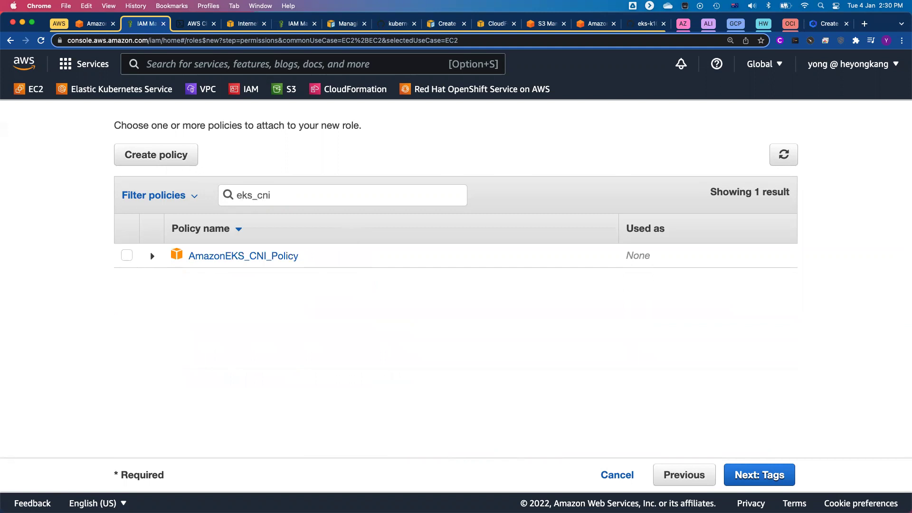
pyautogui.click(126, 255)
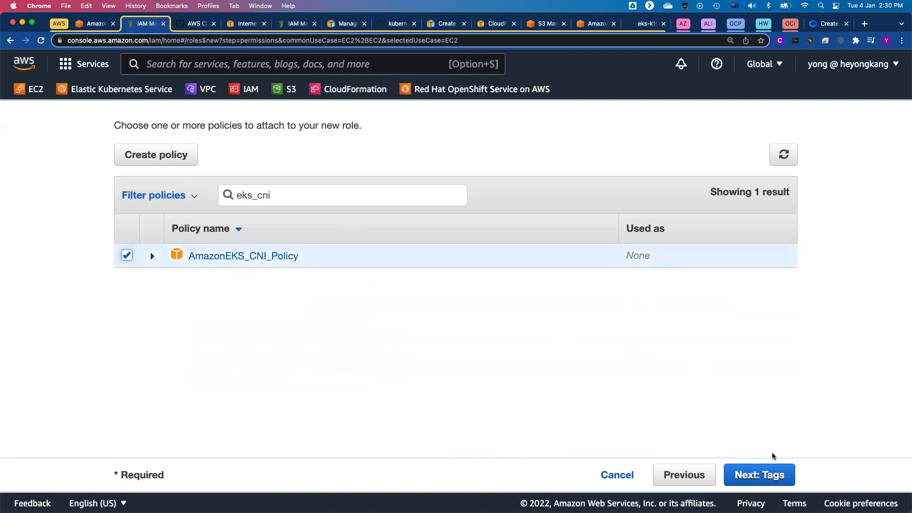
pyautogui.click(765, 474)
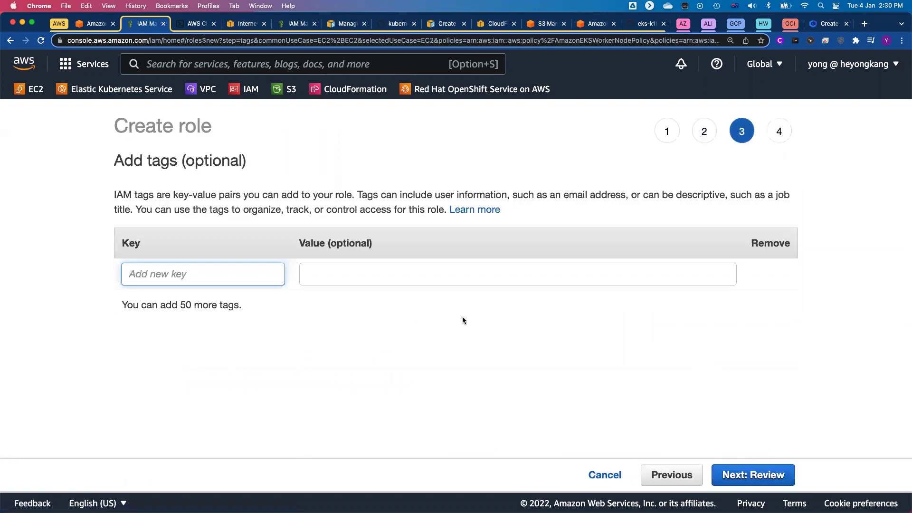
pyautogui.click(774, 476)
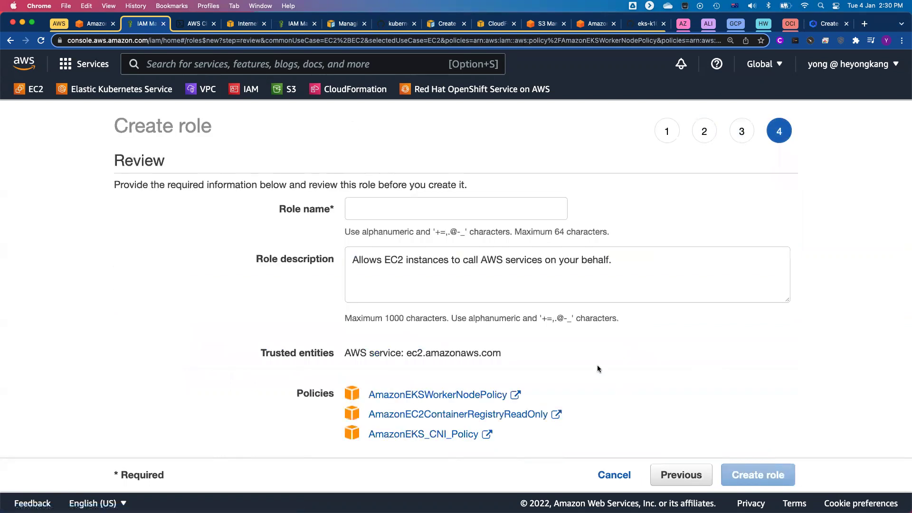
# Name the role eks-node-role1 and create it.
pyautogui.click(450, 204)
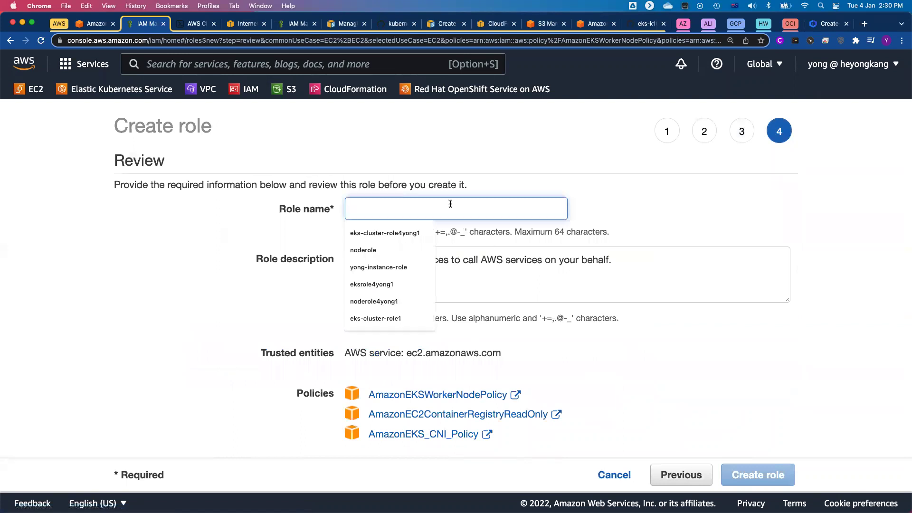
pyautogui.write('eks-node-')
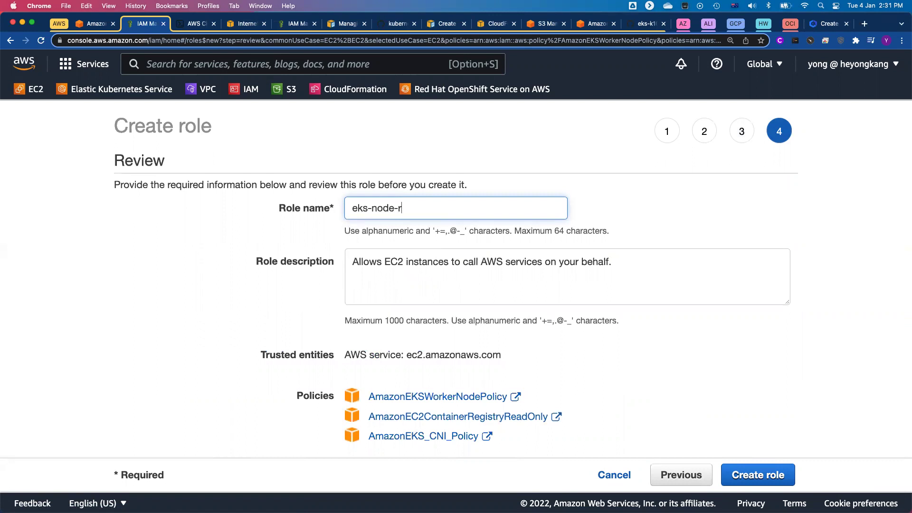
pyautogui.write('role1')
pyautogui.scroll(-2, 496, 347)
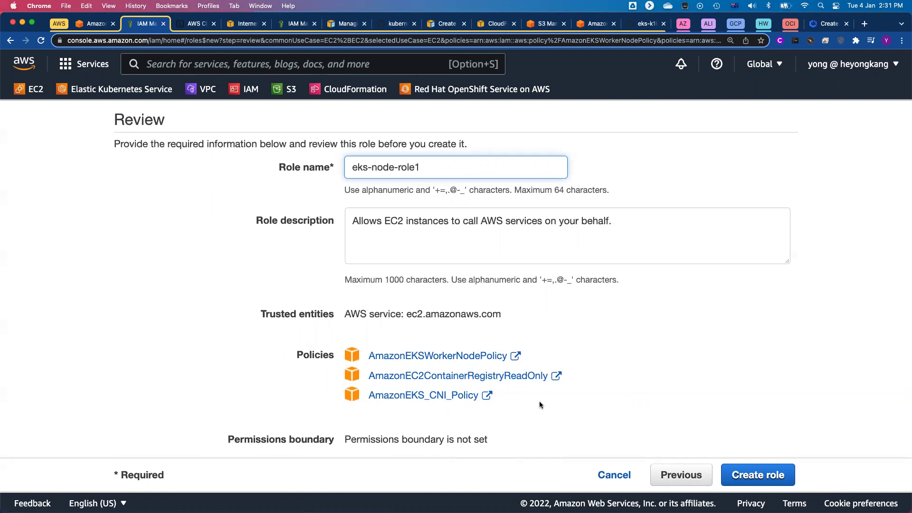
pyautogui.click(759, 477)
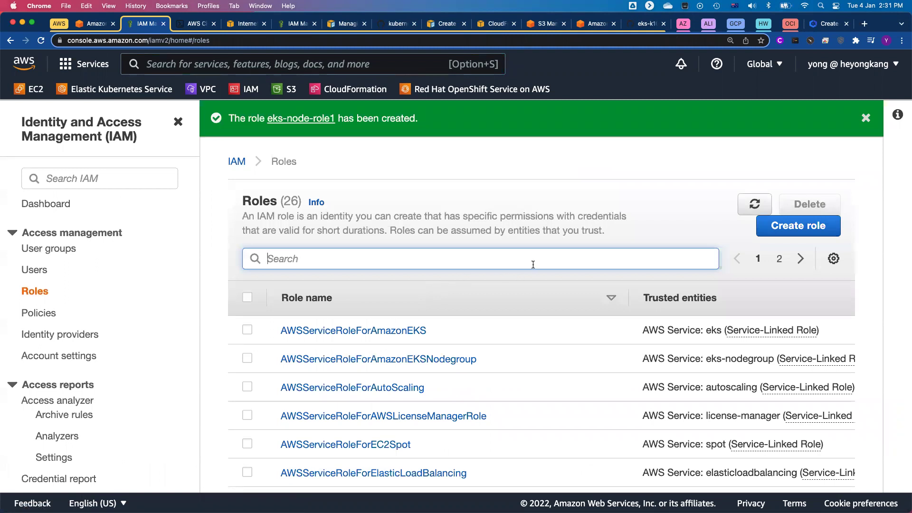
# Search the roles for "eks-" and open eks-node-role1 to check its attached permissions policies.
pyautogui.write('eks-')
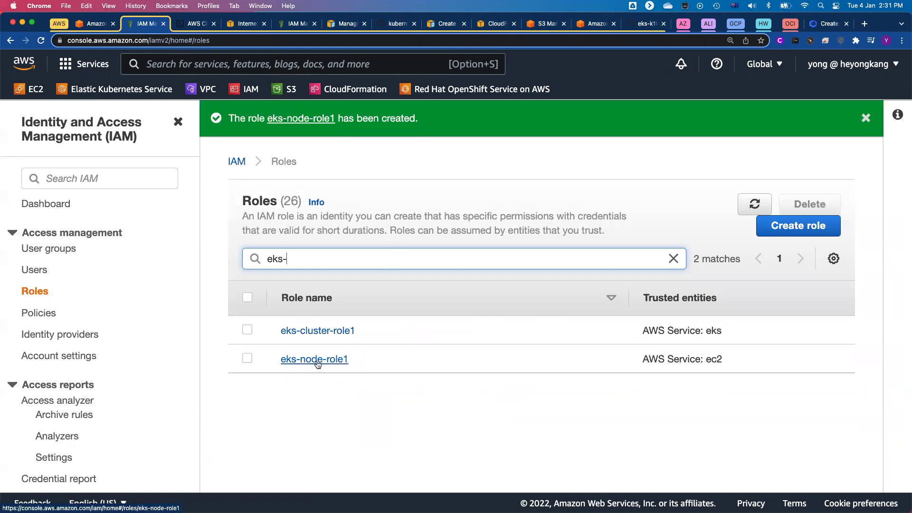
pyautogui.click(317, 361)
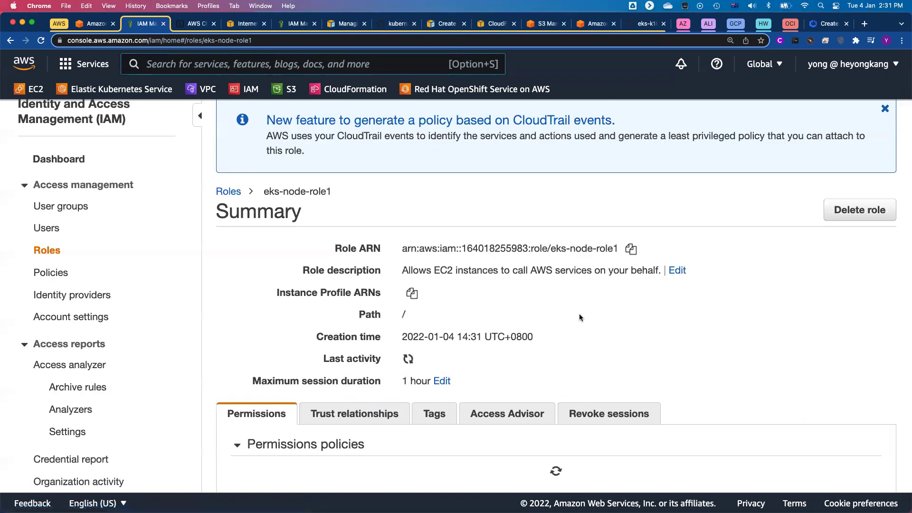
pyautogui.scroll(-3, 579, 316)
pyautogui.scroll(-3, 580, 315)
pyautogui.click(313, 334)
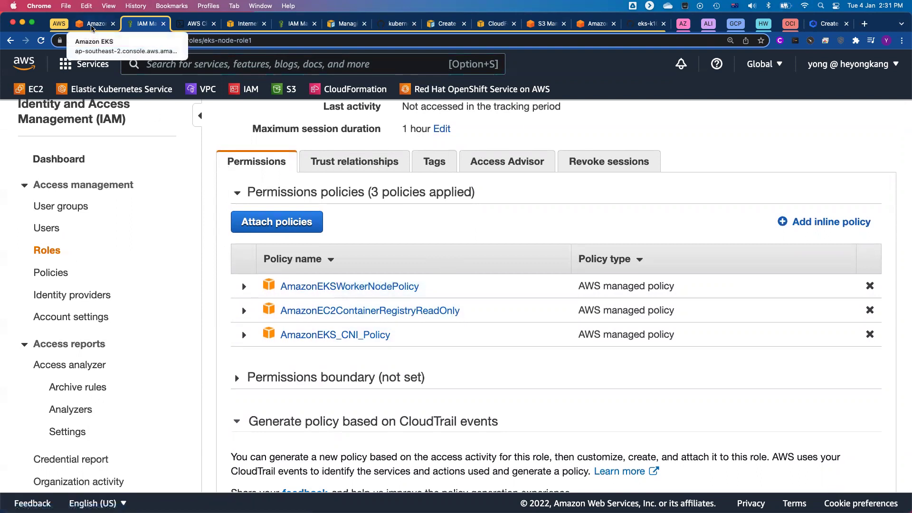
# Return to the eks4yong1 cluster page, refresh it, and check the cluster's status, creation time and configuration details.
pyautogui.click(92, 28)
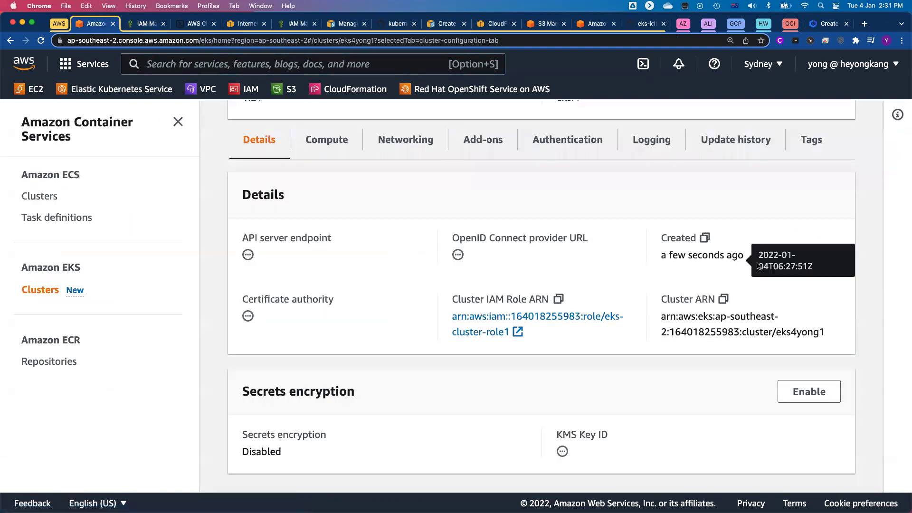
pyautogui.press('super+minus')
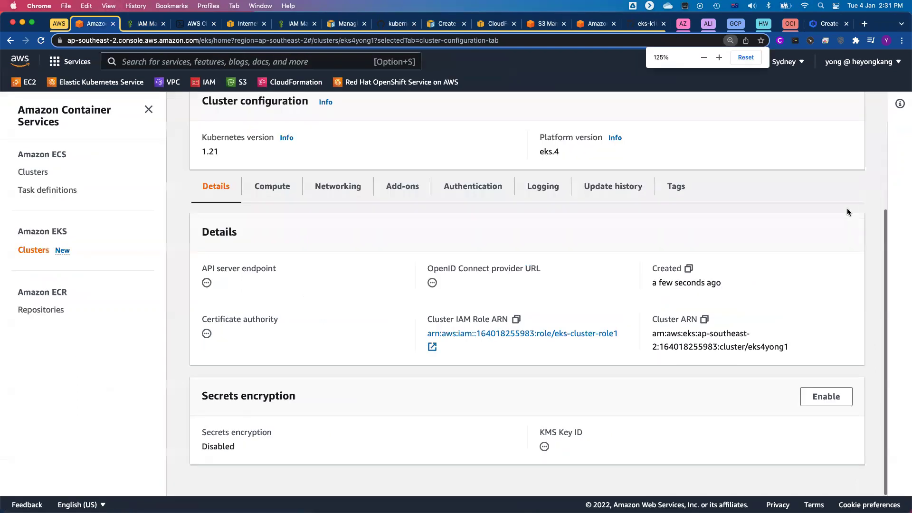
pyautogui.scroll(5, 720, 314)
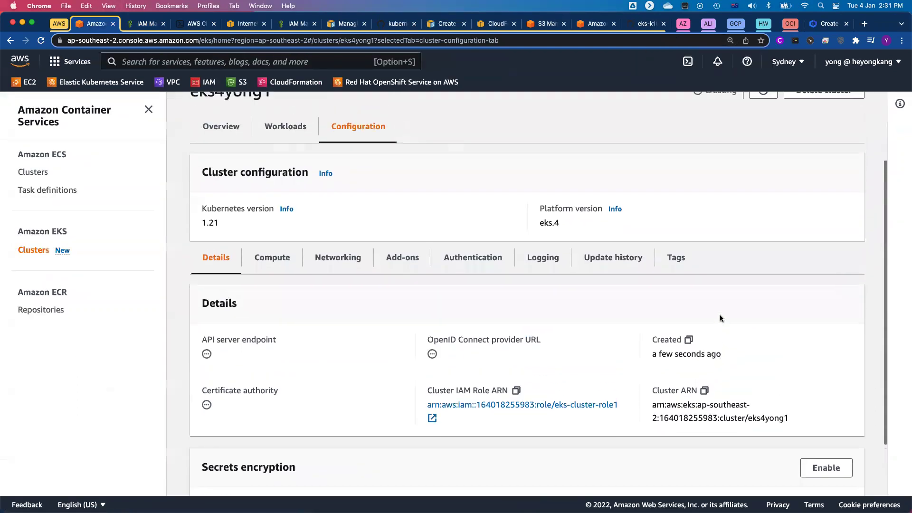
pyautogui.click(763, 184)
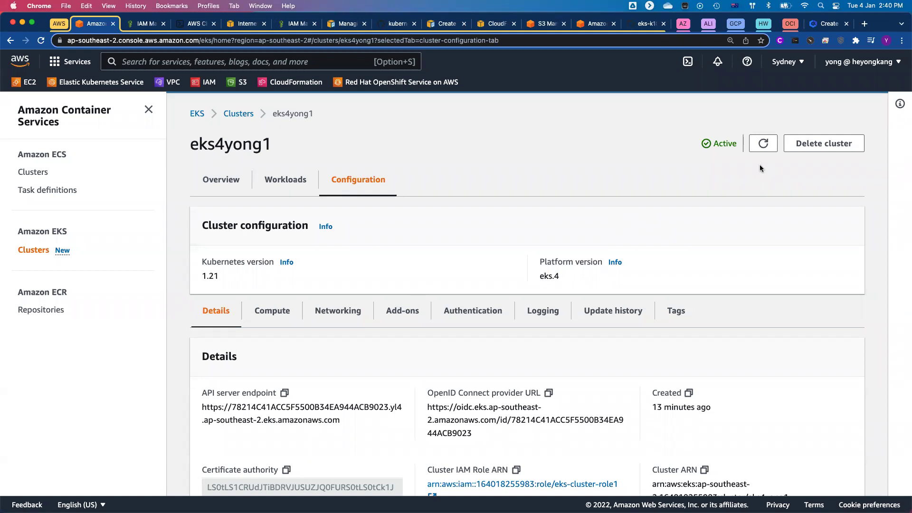
pyautogui.moveTo(707, 145); pyautogui.dragTo(738, 145)
pyautogui.moveTo(711, 410); pyautogui.dragTo(652, 392)
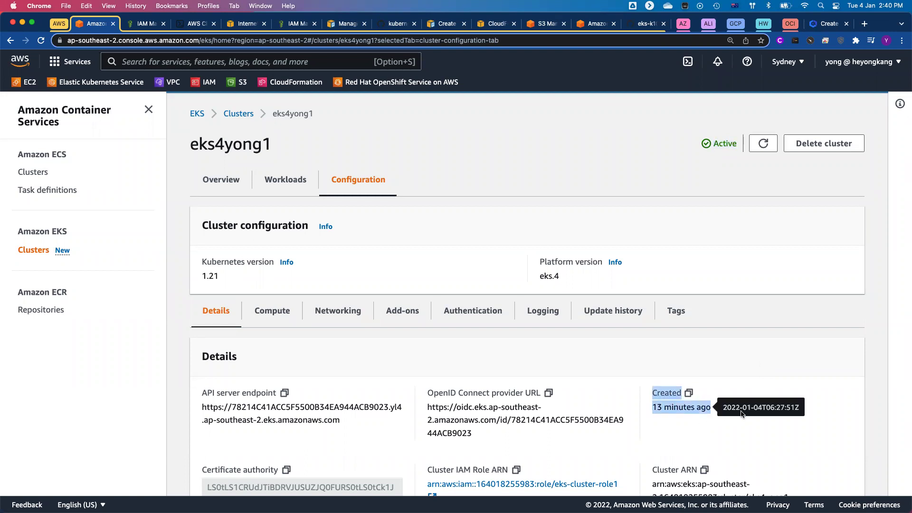
pyautogui.click(708, 422)
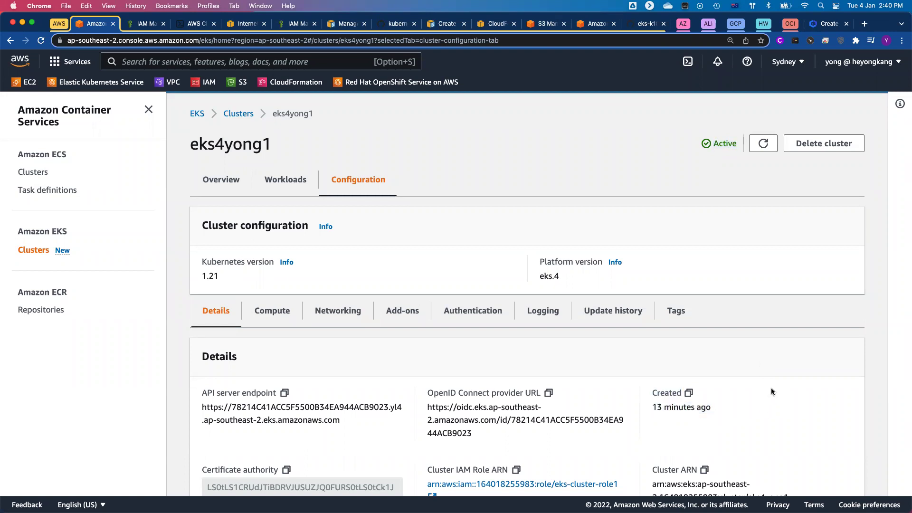
pyautogui.scroll(-2, 771, 388)
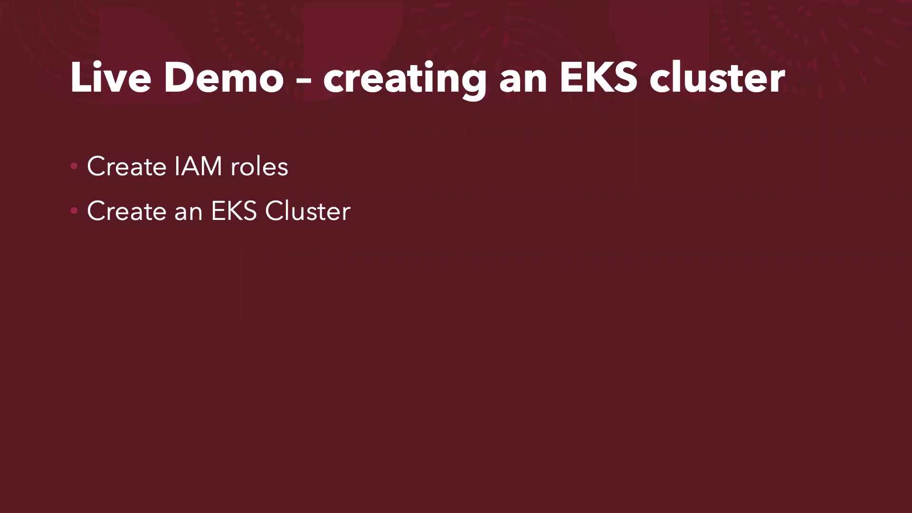
pyautogui.press('Right')
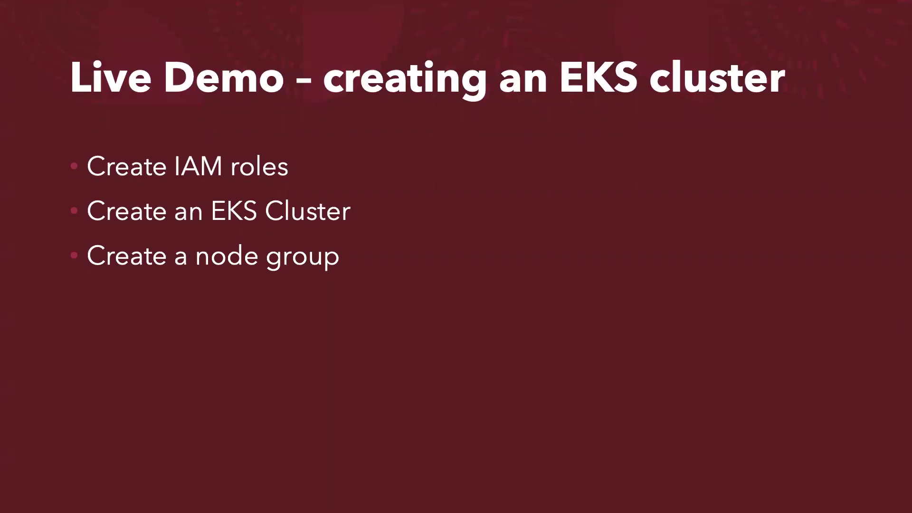
pyautogui.hotkey('ctrl', 'Right')
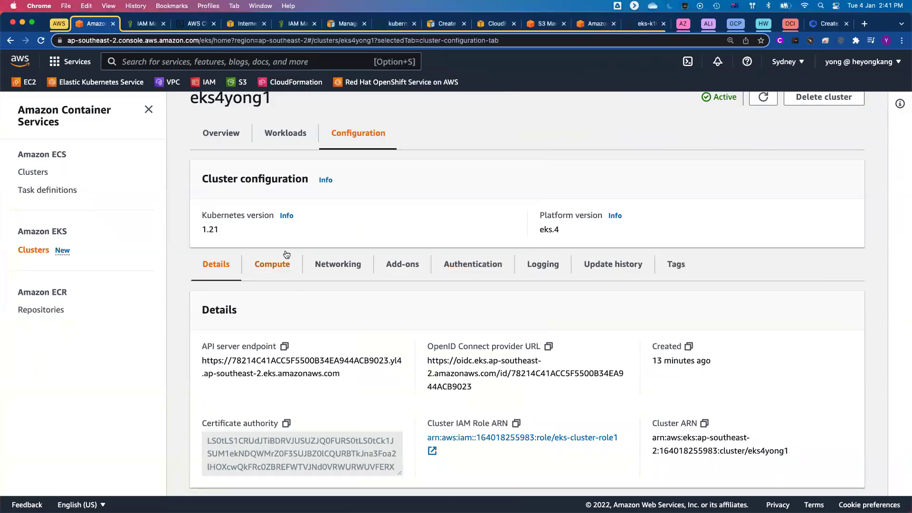
# Start adding a node group to the eks4yong1 cluster, name it node4yong1, and assign eks-node-role1 as its node IAM role.
pyautogui.click(270, 268)
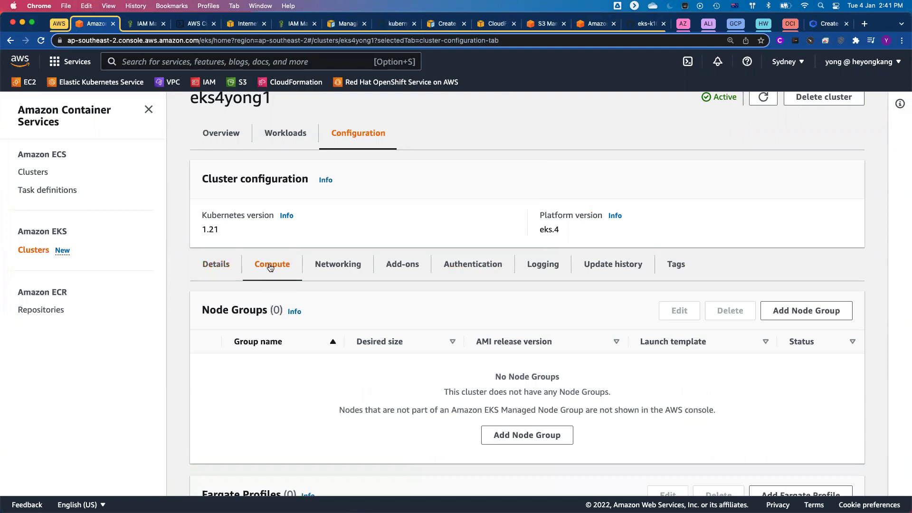
pyautogui.click(804, 317)
pyautogui.click(396, 325)
pyautogui.write('node4yong1')
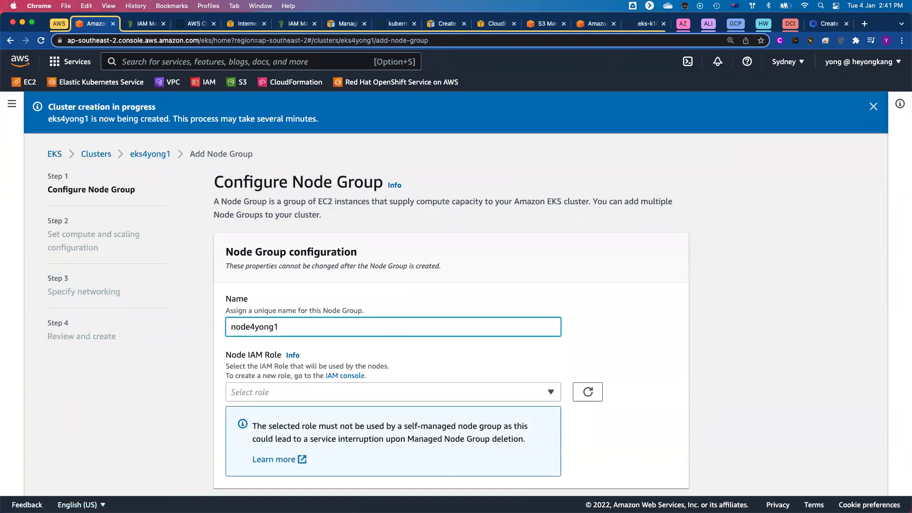
pyautogui.scroll(-5, 471, 313)
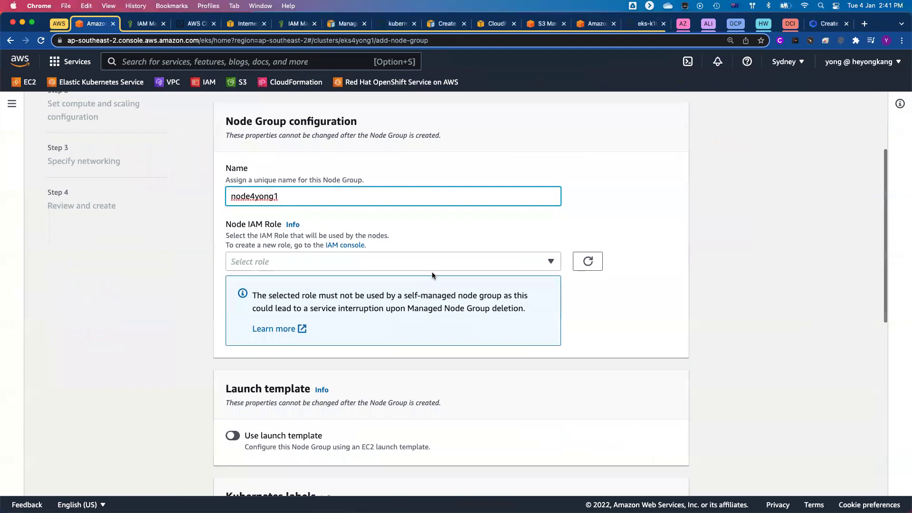
pyautogui.click(491, 262)
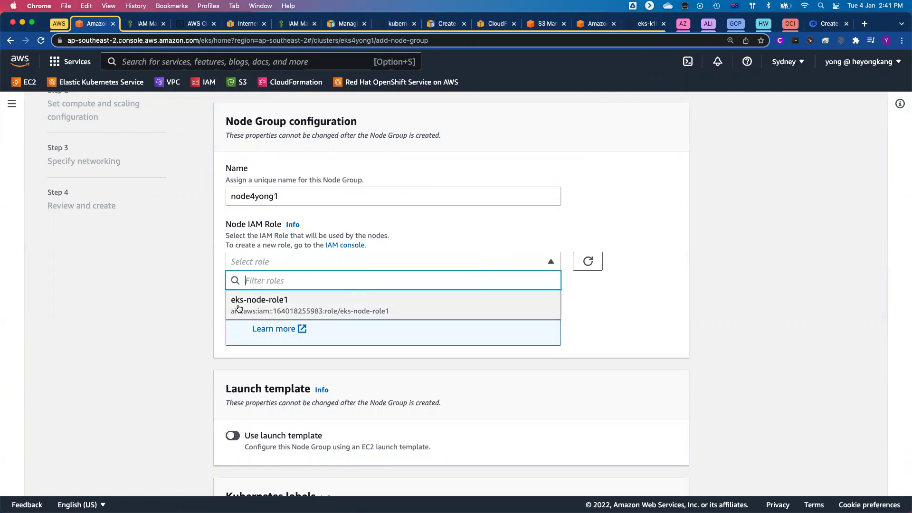
pyautogui.click(278, 306)
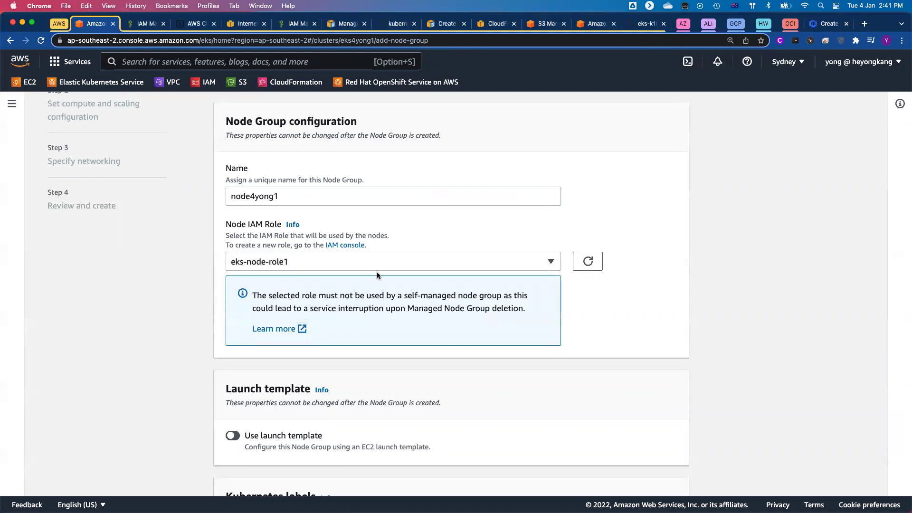
# Continue to the node group's compute and scaling configuration without adding a launch template, labels, taints or tags.
pyautogui.scroll(-6, 576, 316)
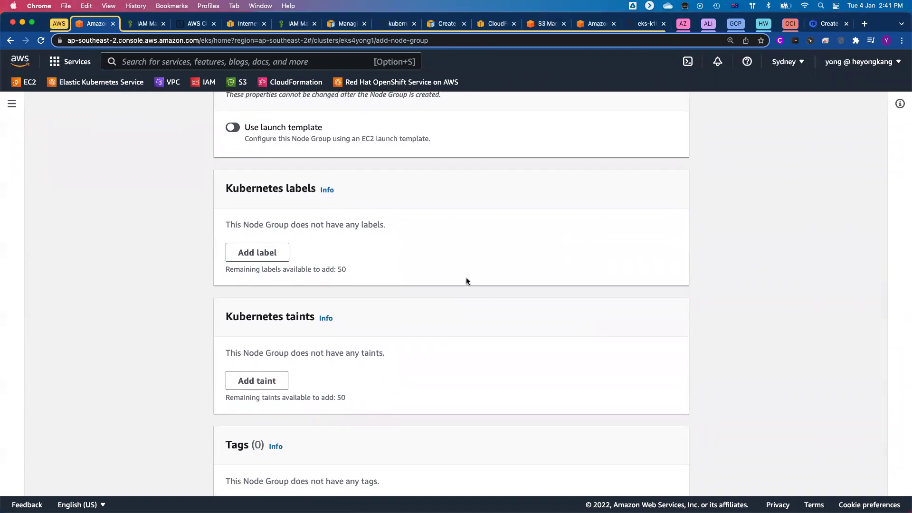
pyautogui.scroll(-1, 466, 278)
pyautogui.scroll(-2, 466, 280)
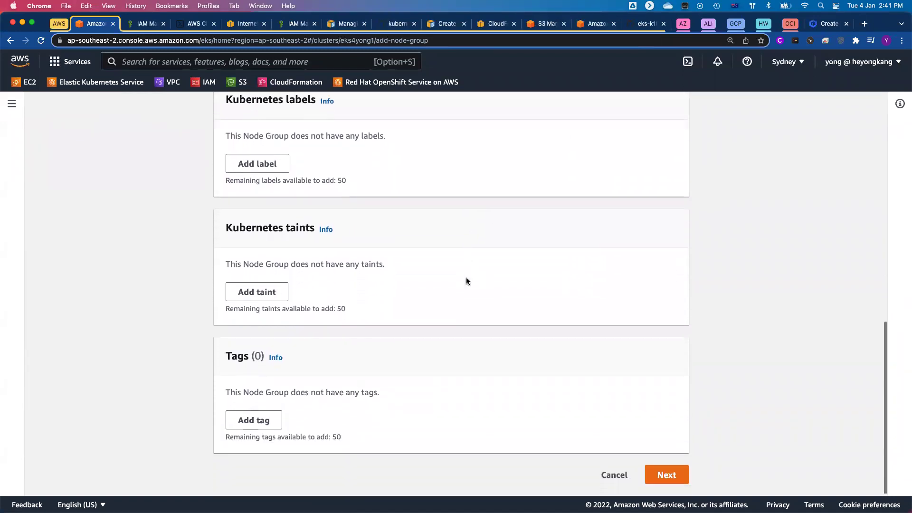
pyautogui.click(670, 475)
# Look through the AMI type and capacity type options for the node group without changing the selections.
pyautogui.scroll(-1, 548, 339)
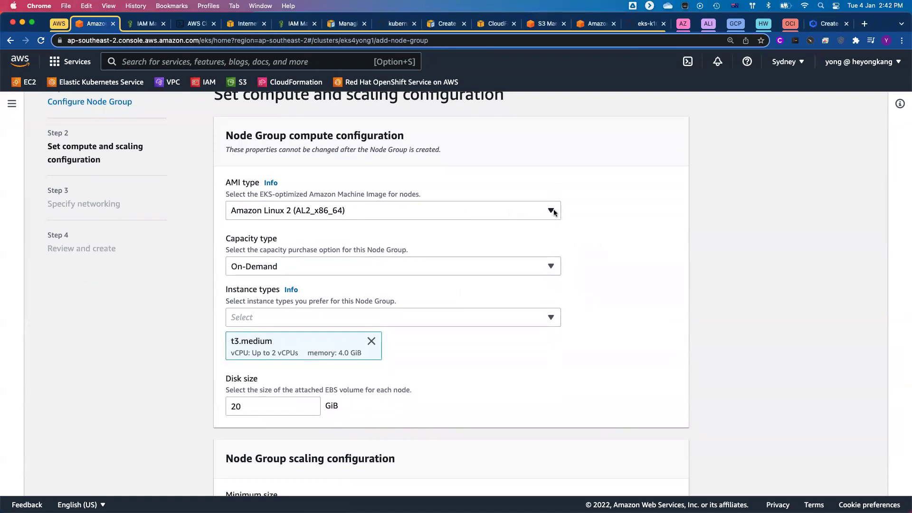
pyautogui.click(554, 209)
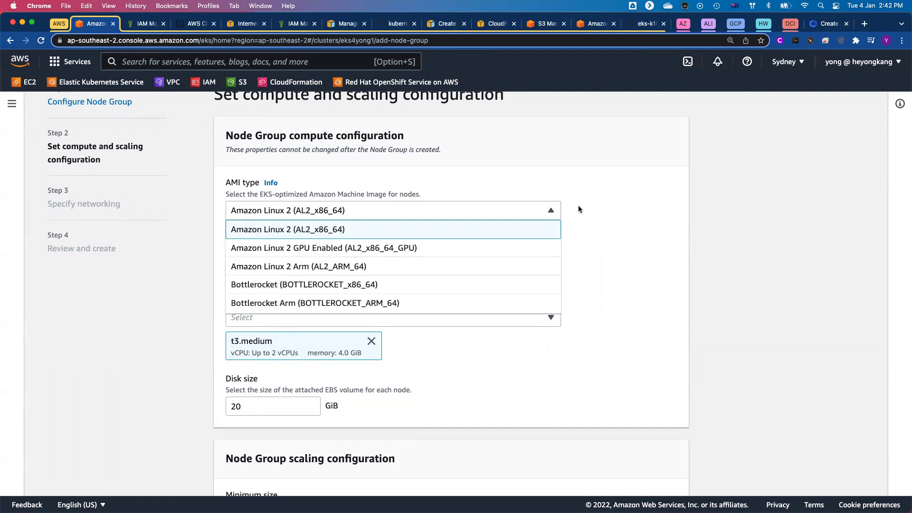
pyautogui.scroll(1, 589, 209)
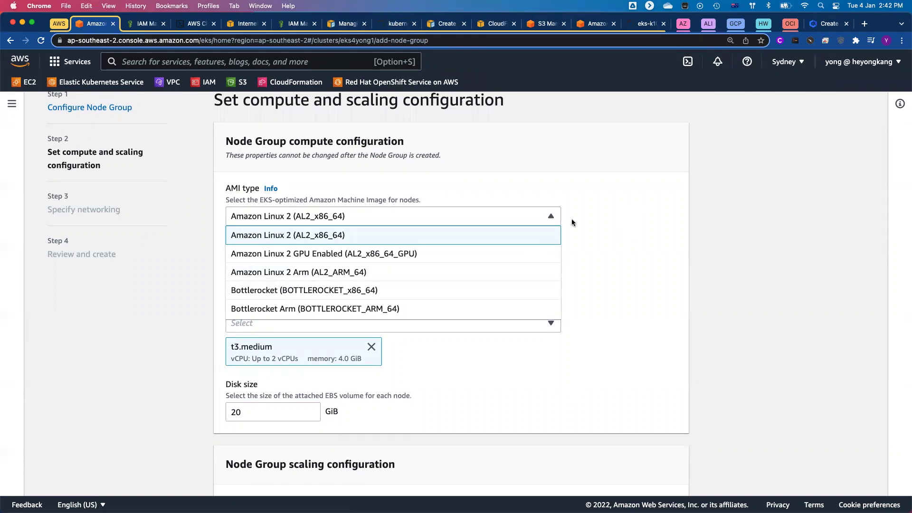
pyautogui.click(605, 183)
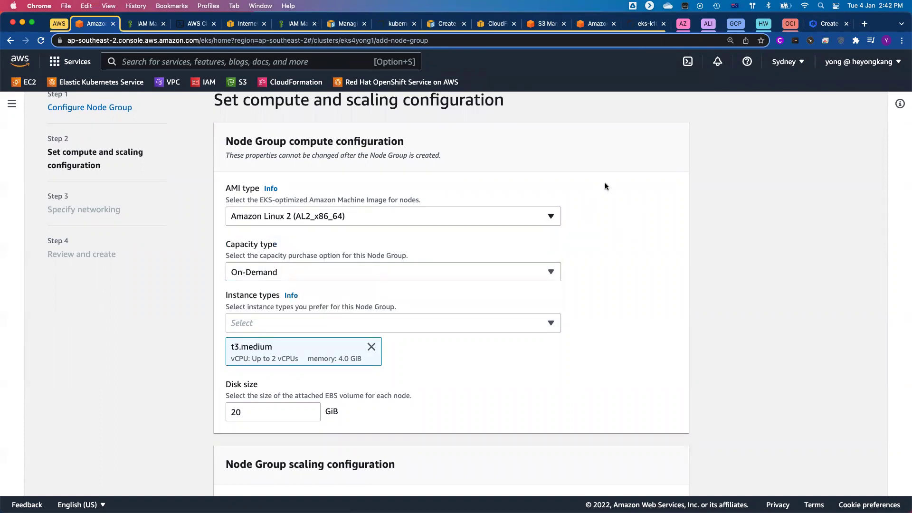
pyautogui.click(551, 272)
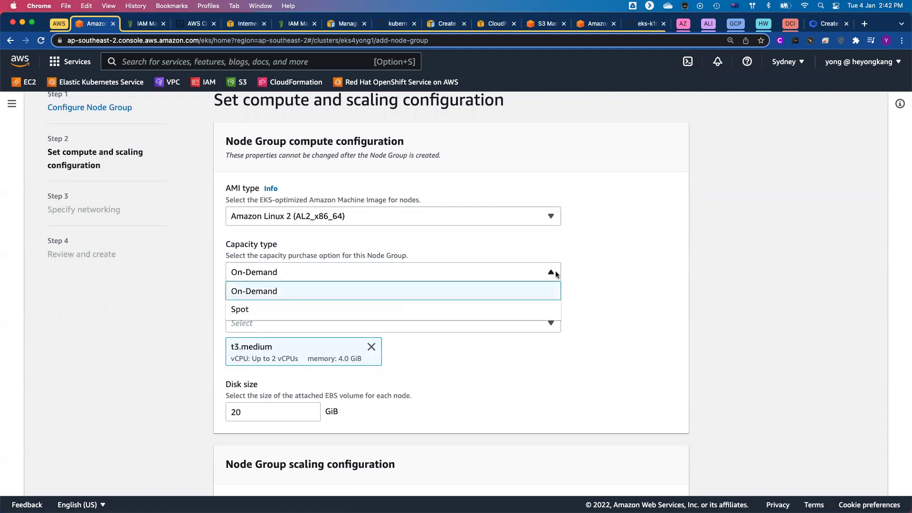
pyautogui.click(610, 261)
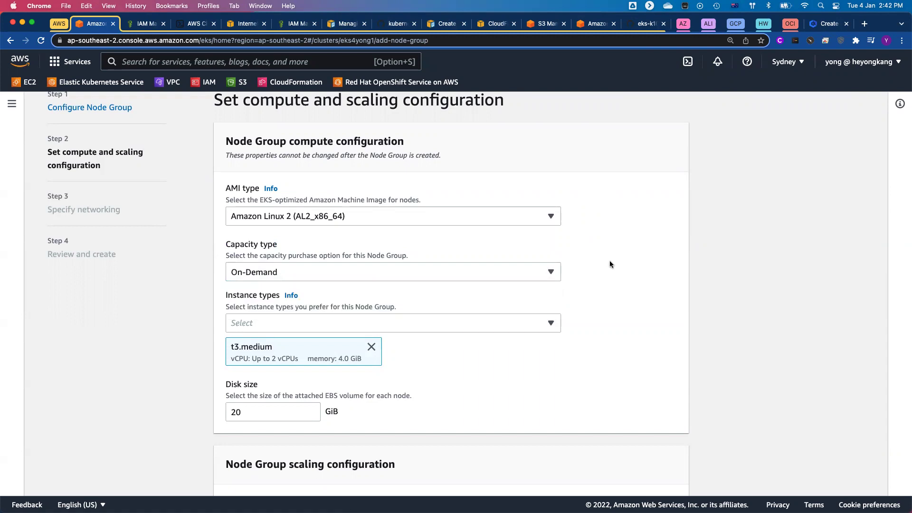
pyautogui.scroll(-2, 610, 261)
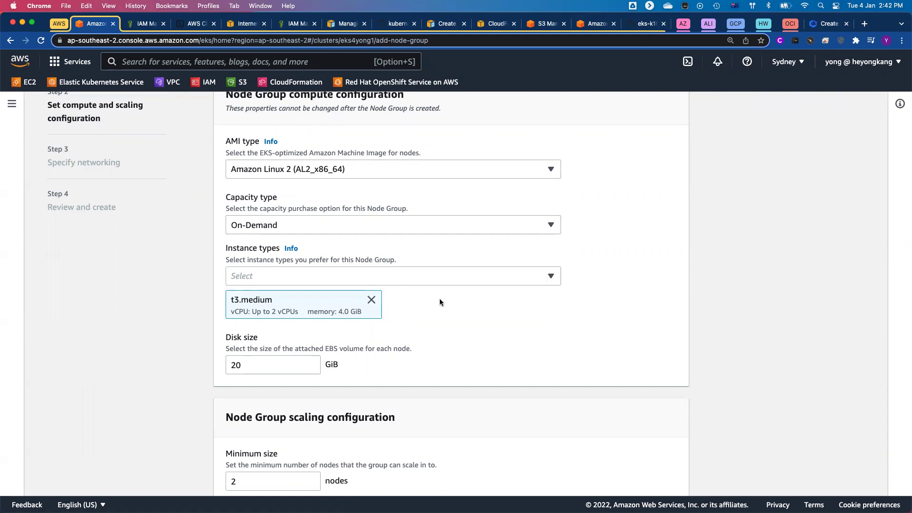
# Replace the t3.medium instance type with t3a.xlarge for the node group, keeping the 20 GiB disk size.
pyautogui.click(531, 276)
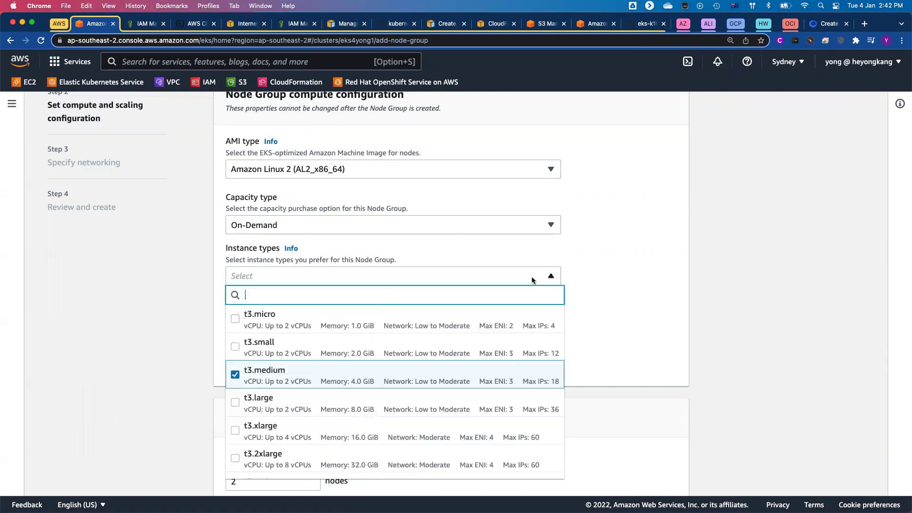
pyautogui.click(237, 381)
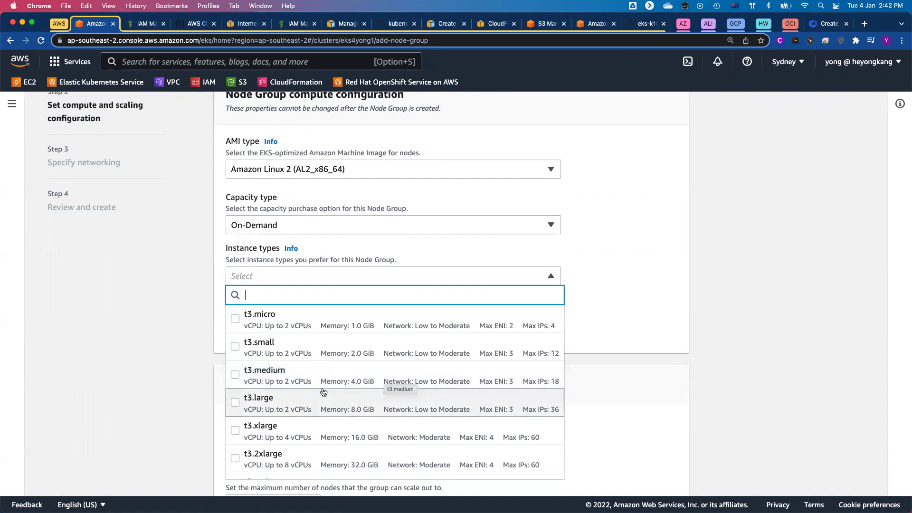
pyautogui.scroll(-2, 449, 378)
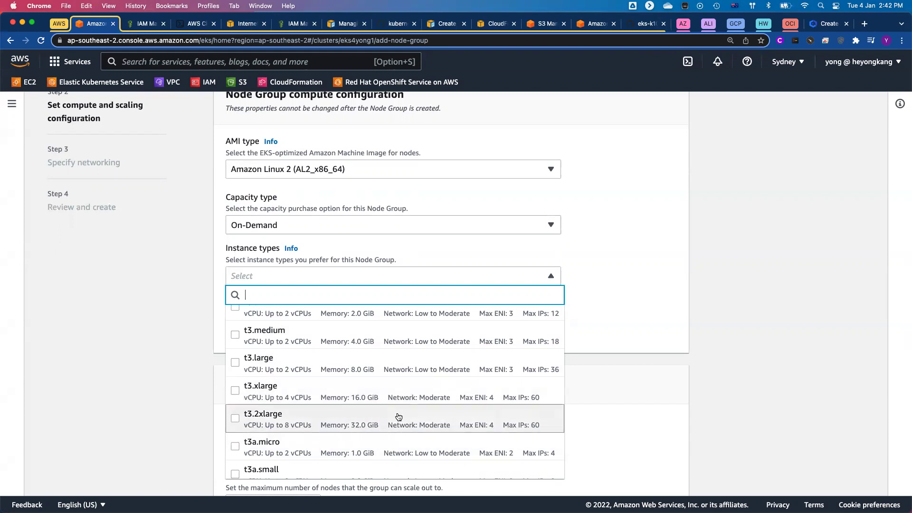
pyautogui.scroll(-2, 398, 417)
pyautogui.scroll(-4, 398, 417)
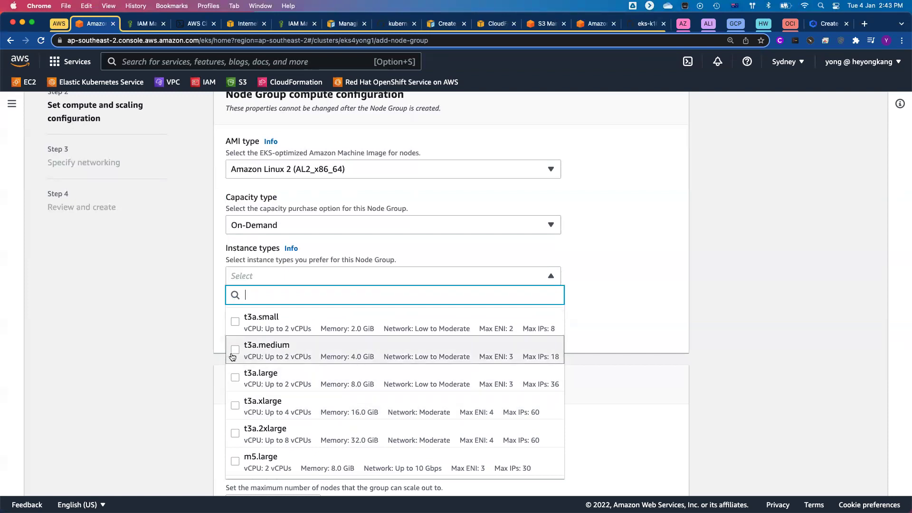
pyautogui.click(235, 405)
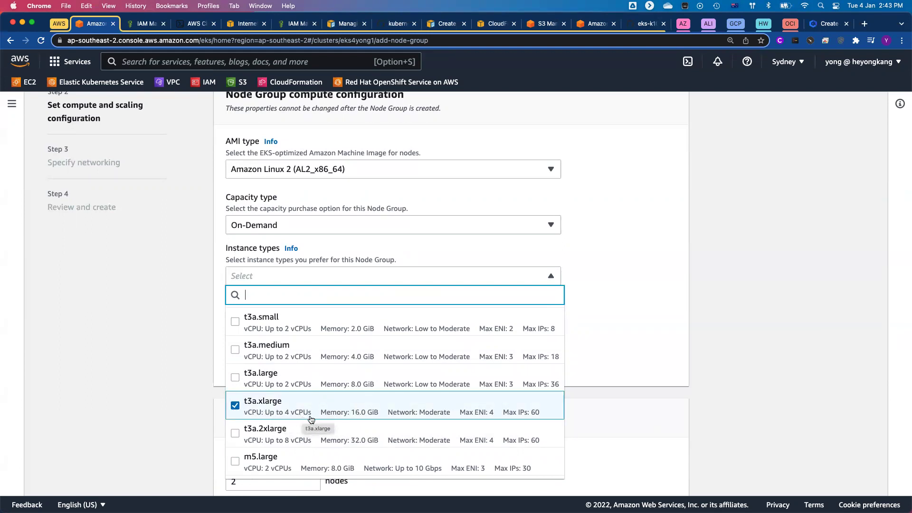
pyautogui.click(644, 312)
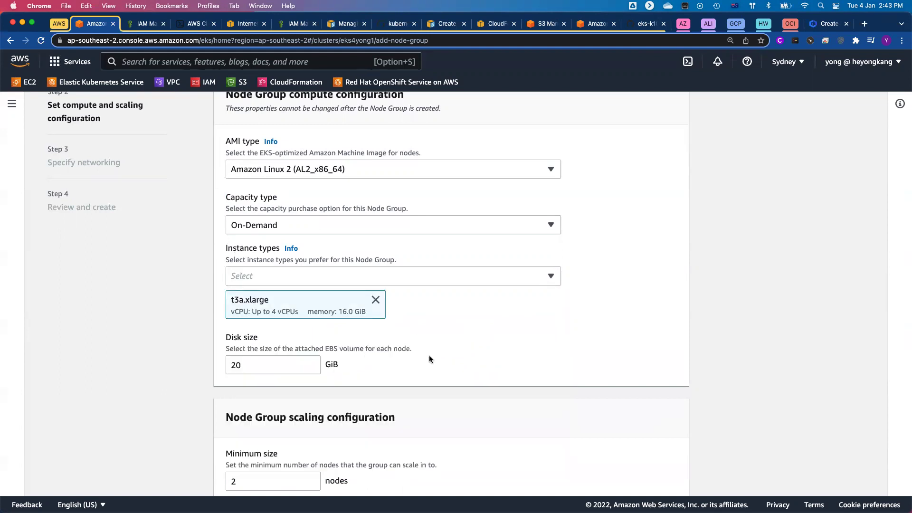
pyautogui.moveTo(265, 363); pyautogui.dragTo(223, 364)
pyautogui.click(516, 347)
# Set the node group's minimum size and desired size to 1 node each, leaving the maximum size at 2.
pyautogui.scroll(-5, 516, 346)
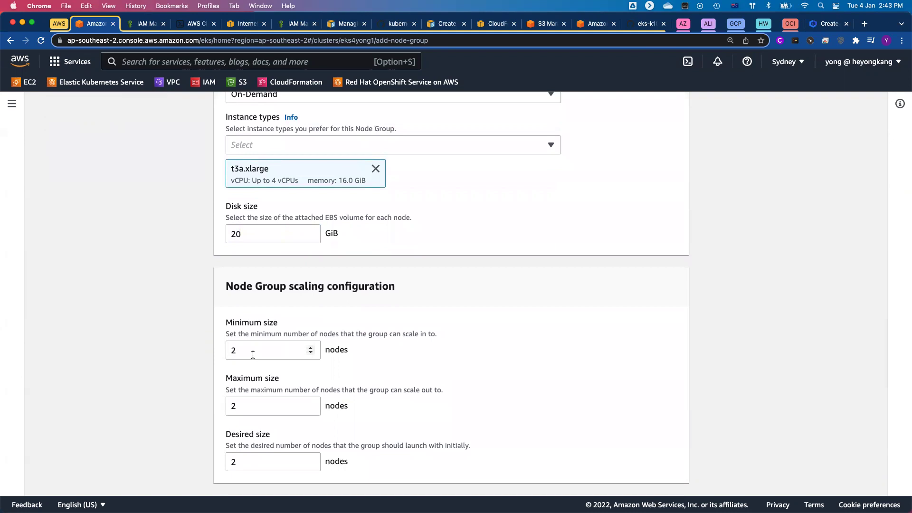
pyautogui.doubleClick(252, 353)
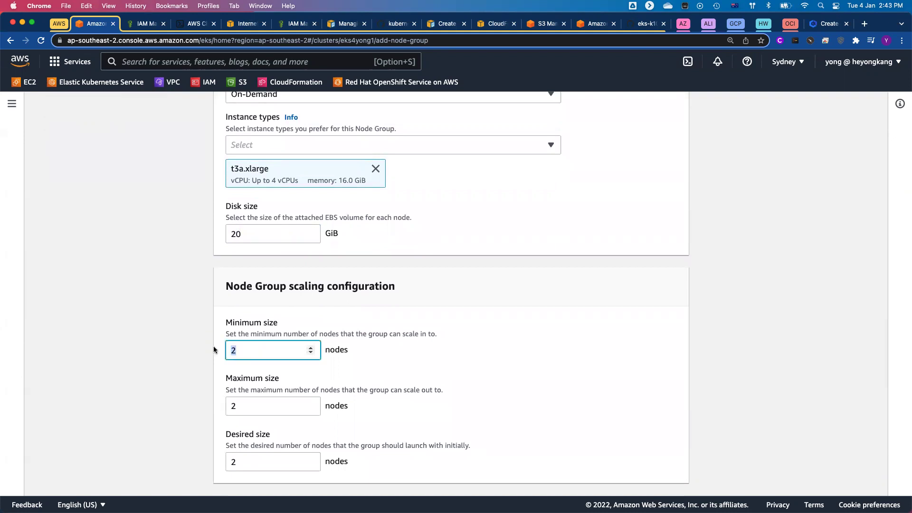
pyautogui.write('1')
pyautogui.scroll(-2, 523, 352)
pyautogui.click(273, 404)
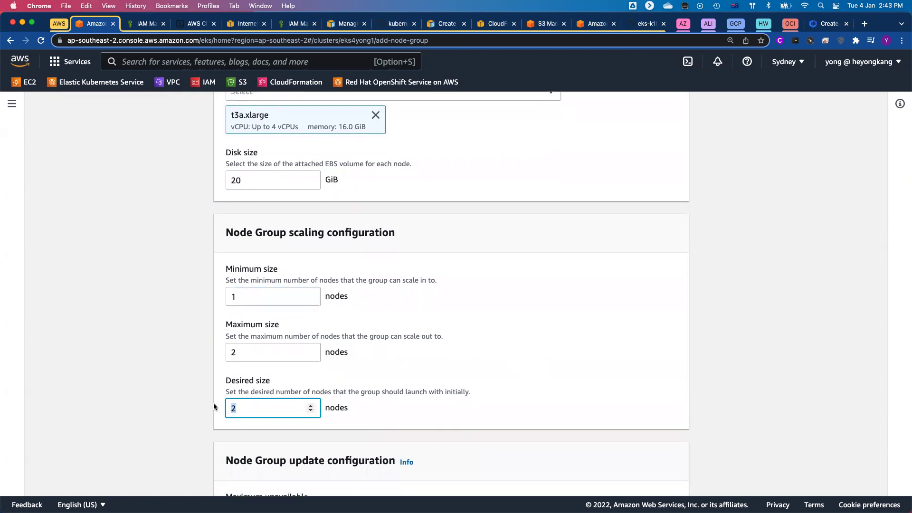
pyautogui.press('BackSpace')
pyautogui.write('1')
pyautogui.moveTo(246, 410); pyautogui.dragTo(227, 408)
pyautogui.write('0')
pyautogui.doubleClick(263, 297)
pyautogui.write('1')
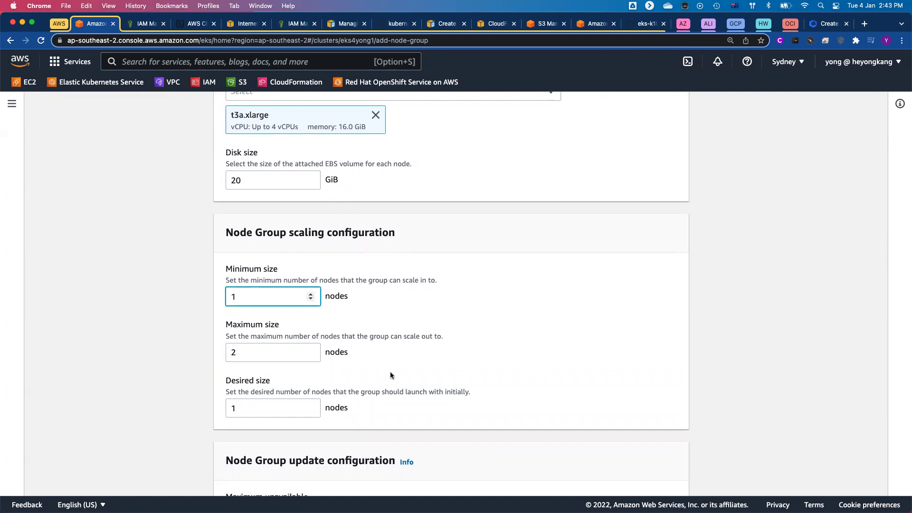
pyautogui.click(470, 351)
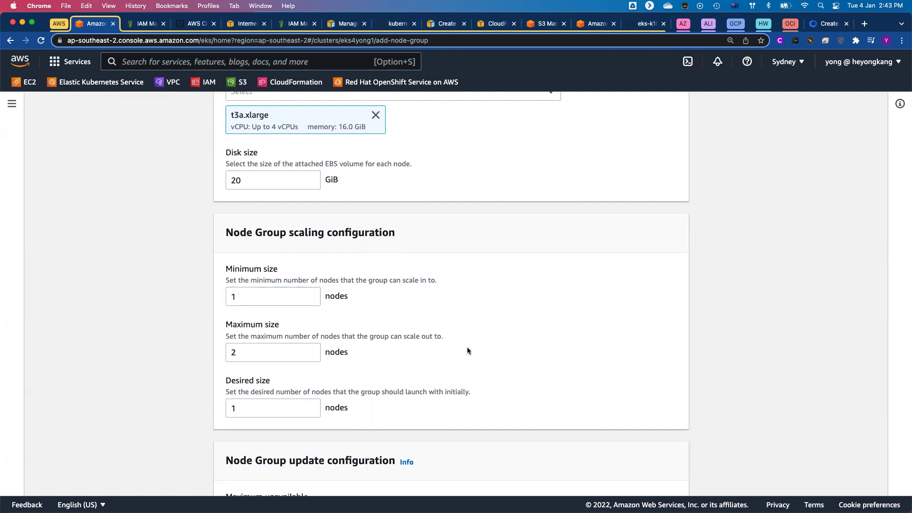
# Continue to the node group review with the default update configuration, the preselected subnets and SSH access disabled.
pyautogui.scroll(-4, 601, 360)
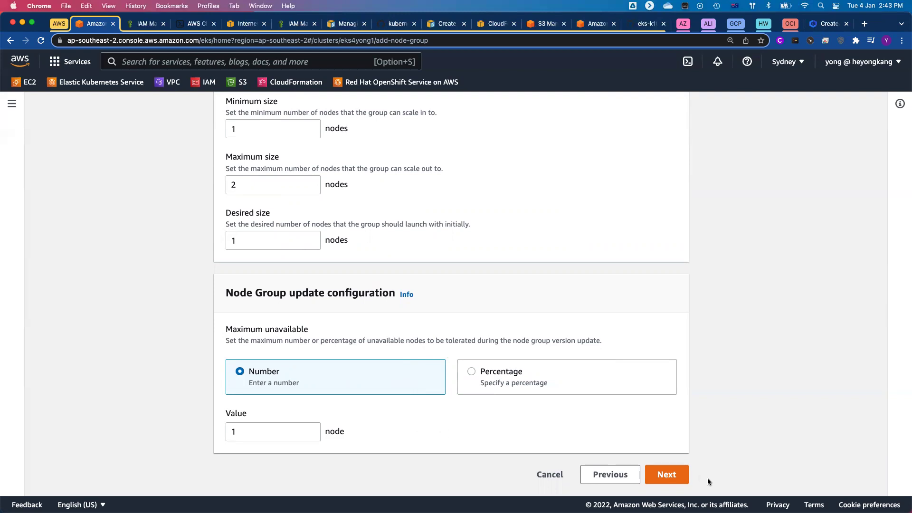
pyautogui.click(677, 476)
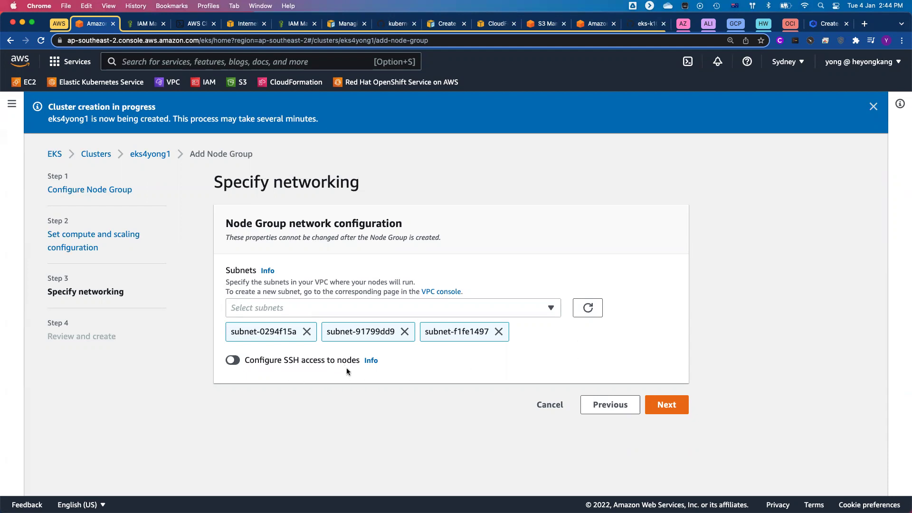
pyautogui.click(666, 409)
# Review the node4yong1 configuration, scaling and networking settings, and create the node group.
pyautogui.scroll(-5, 589, 328)
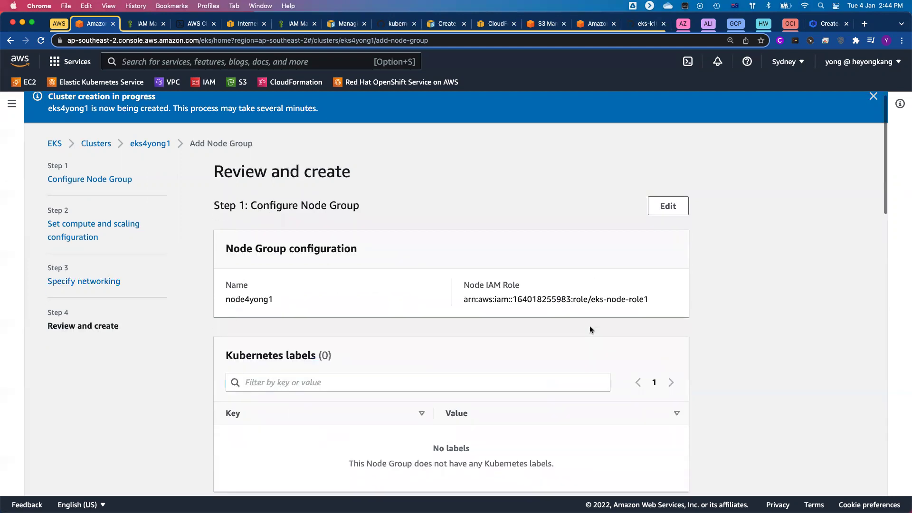
pyautogui.scroll(4, 589, 329)
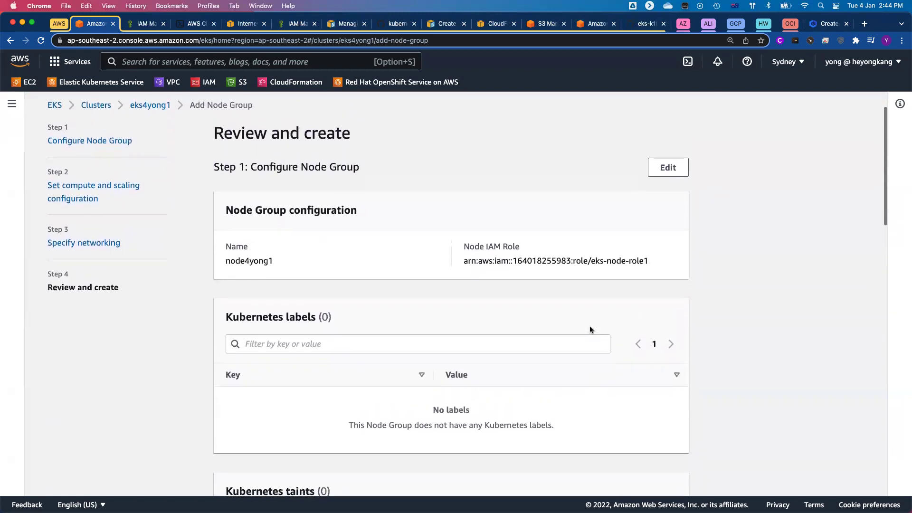
pyautogui.scroll(-8, 589, 330)
pyautogui.scroll(-13, 590, 330)
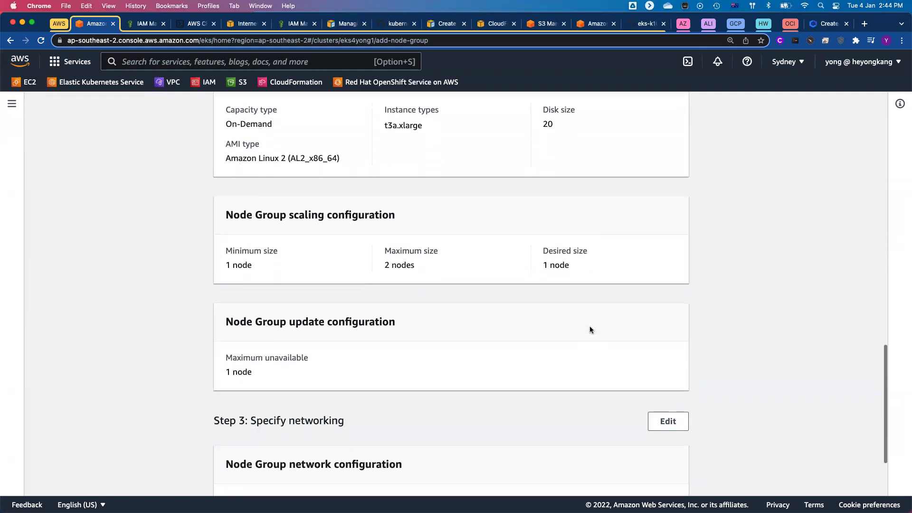
pyautogui.scroll(-3, 590, 329)
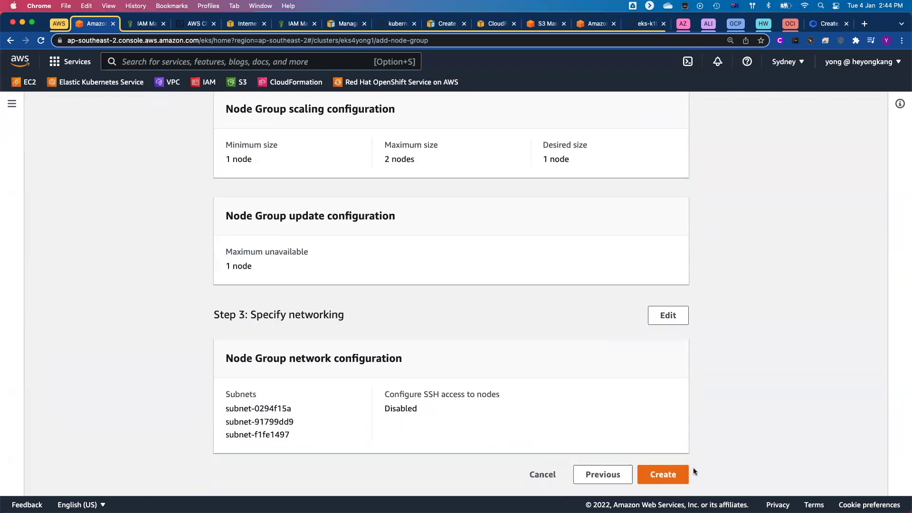
pyautogui.click(665, 474)
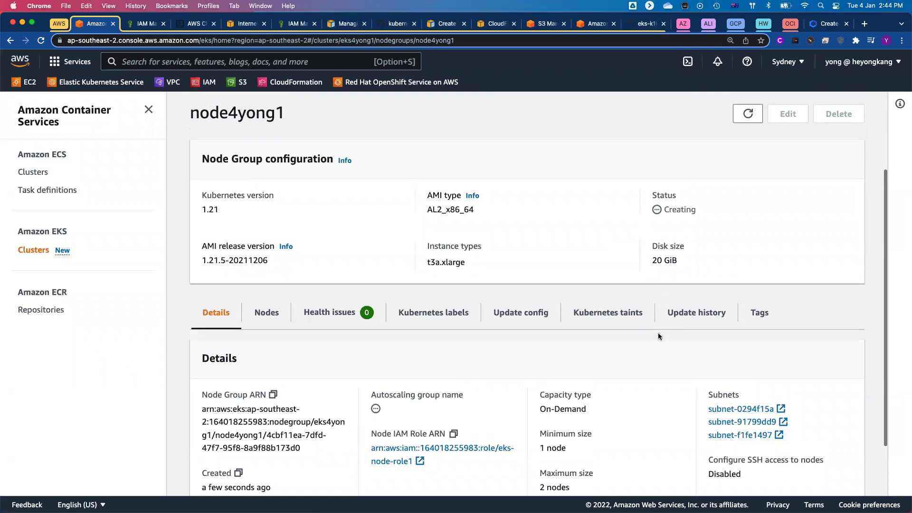
# Refresh the node4yong1 page and check the node group's status, creation time and configuration details.
pyautogui.scroll(-3, 658, 336)
pyautogui.scroll(5, 658, 336)
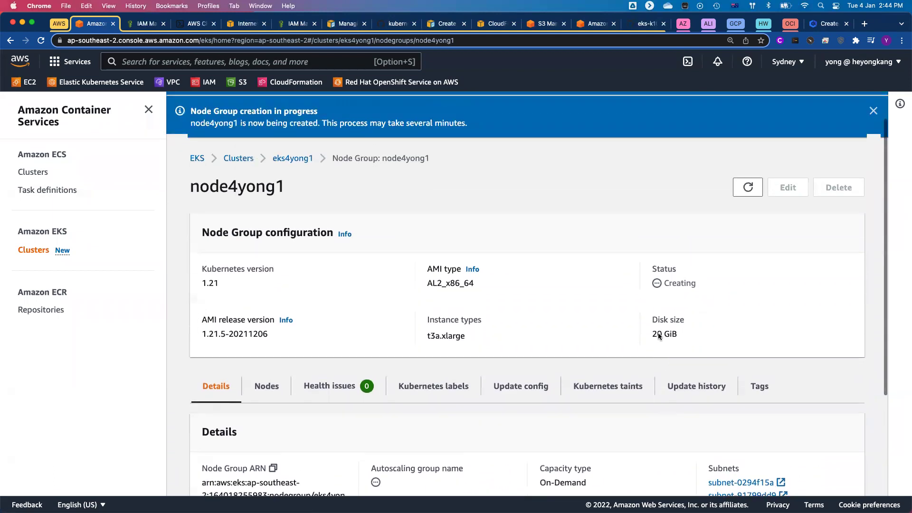
pyautogui.scroll(1, 634, 240)
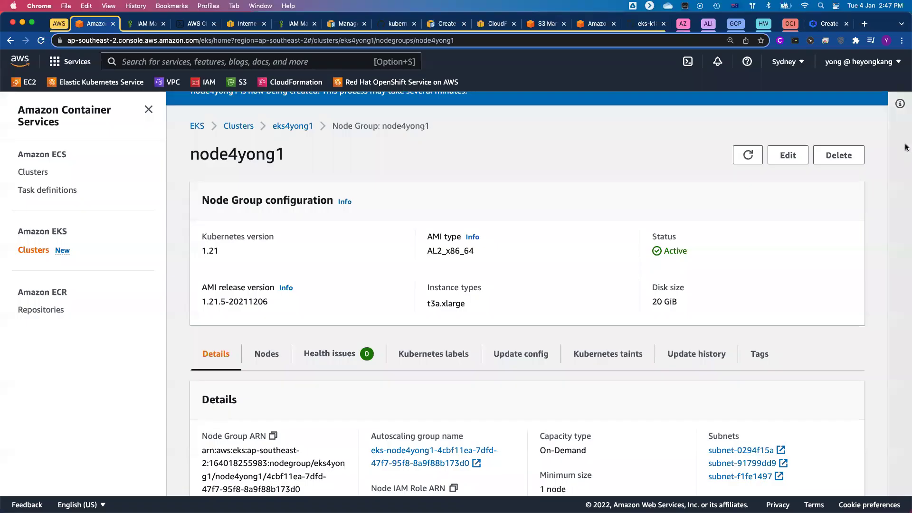
pyautogui.scroll(1, 674, 148)
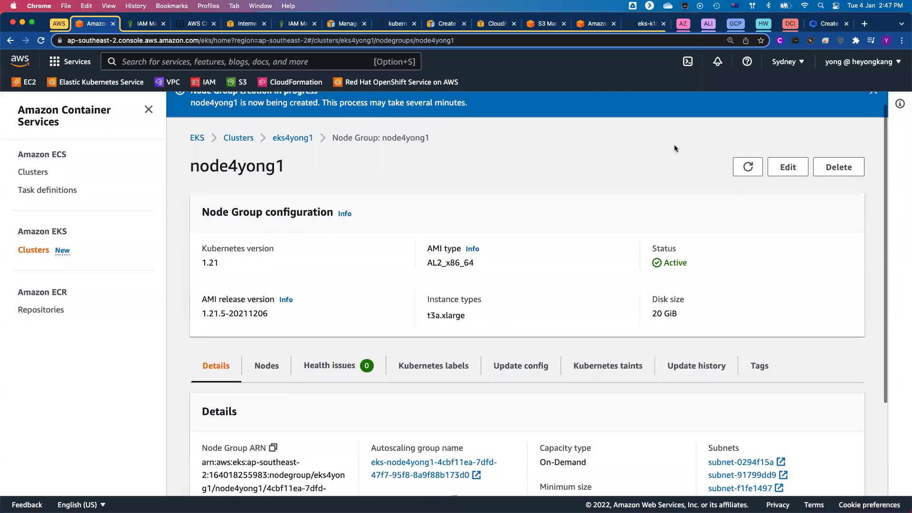
pyautogui.click(748, 183)
pyautogui.moveTo(699, 285); pyautogui.dragTo(636, 283)
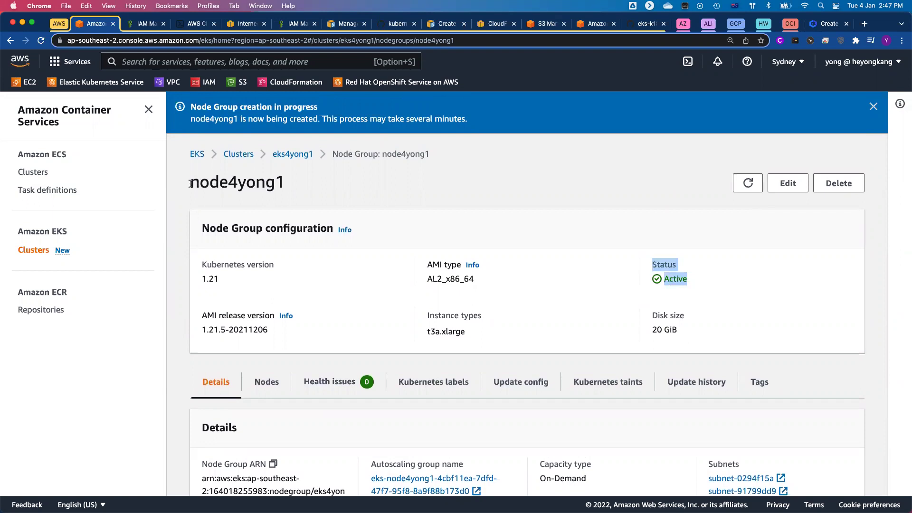
pyautogui.moveTo(190, 183); pyautogui.dragTo(303, 185)
pyautogui.click(428, 197)
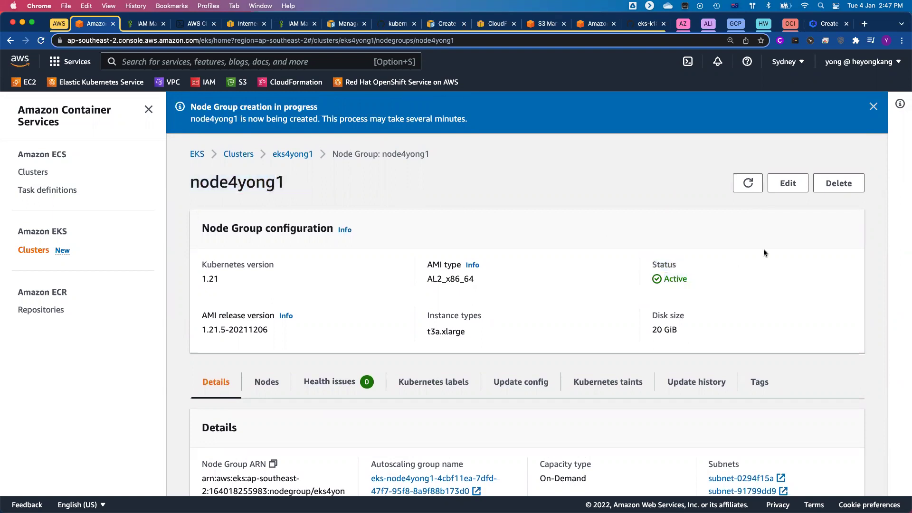
pyautogui.scroll(-5, 763, 253)
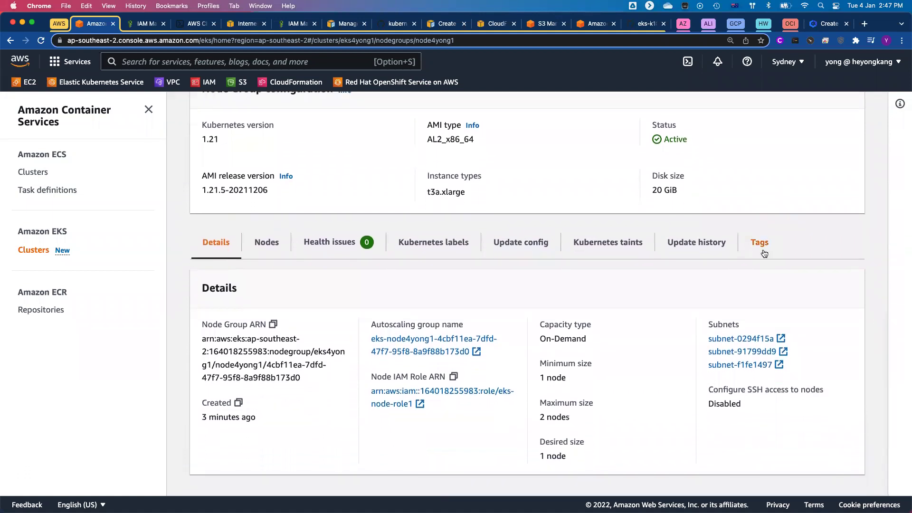
pyautogui.moveTo(262, 419); pyautogui.dragTo(199, 416)
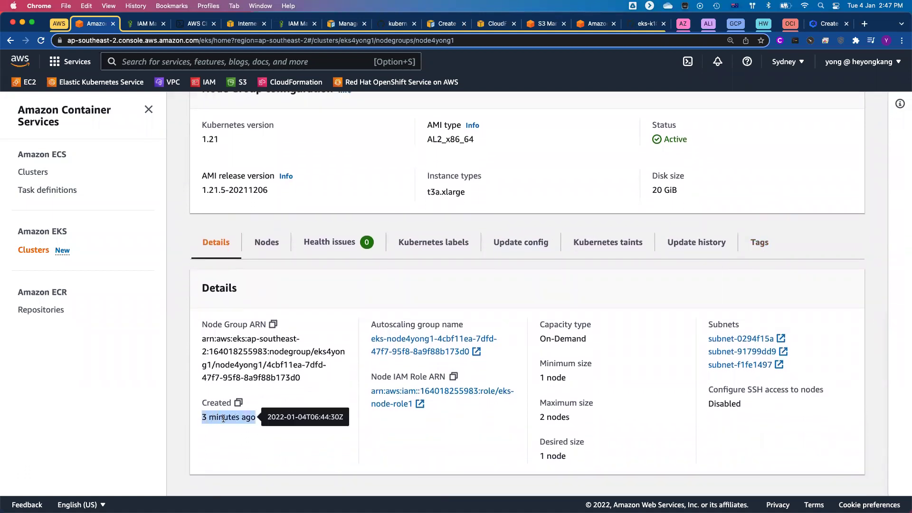
pyautogui.scroll(5, 847, 331)
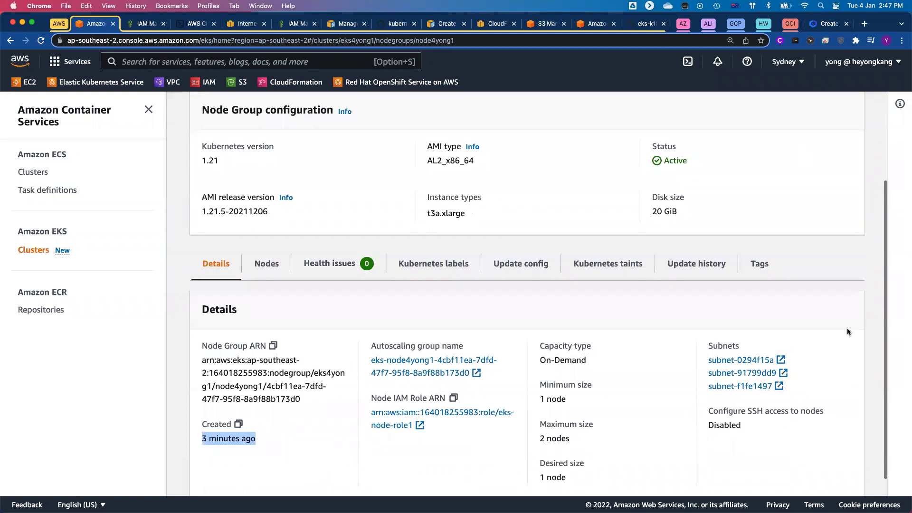